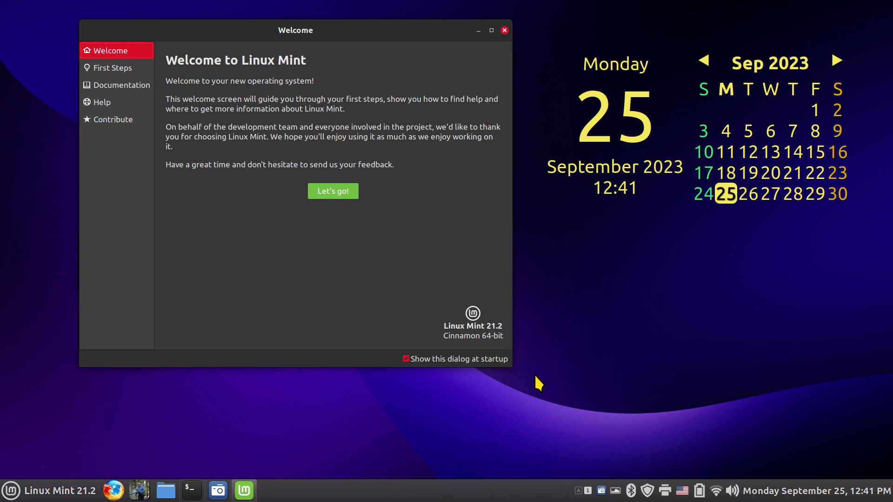
Step: Close the Welcome window and display the layout chart of the English (US) keyboard
key("alt+F4")
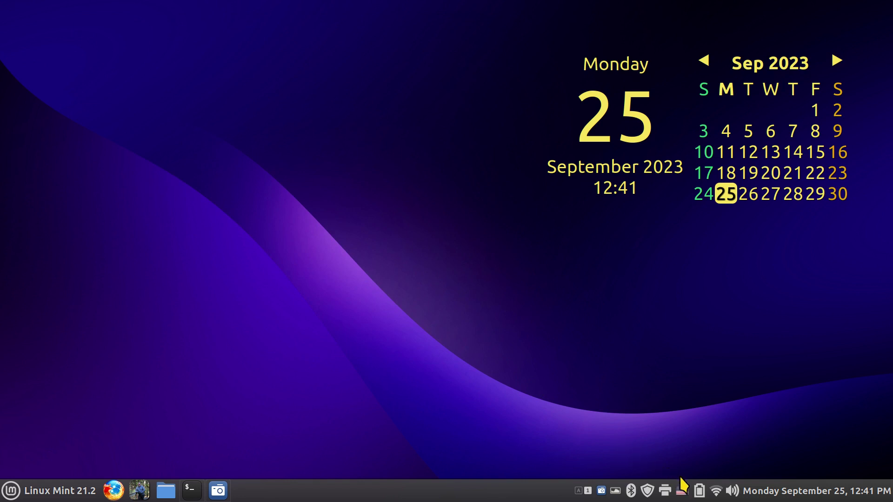
left_click(683, 492)
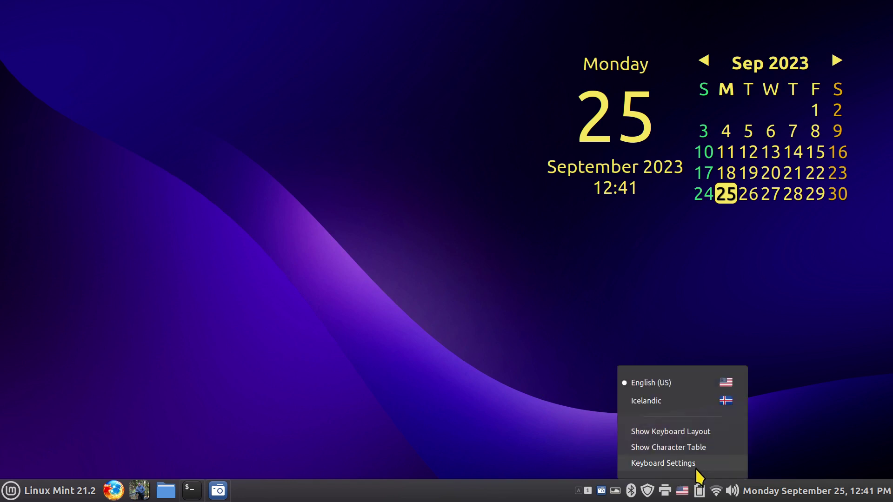
left_click(683, 432)
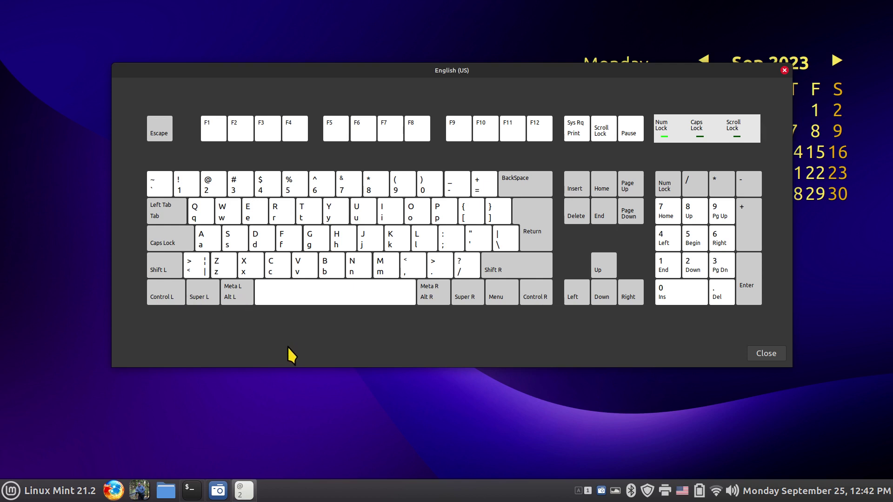
Step: Test the left Alt, left Control and right Control keys on the keyboard layout chart and close the chart
key("alt")
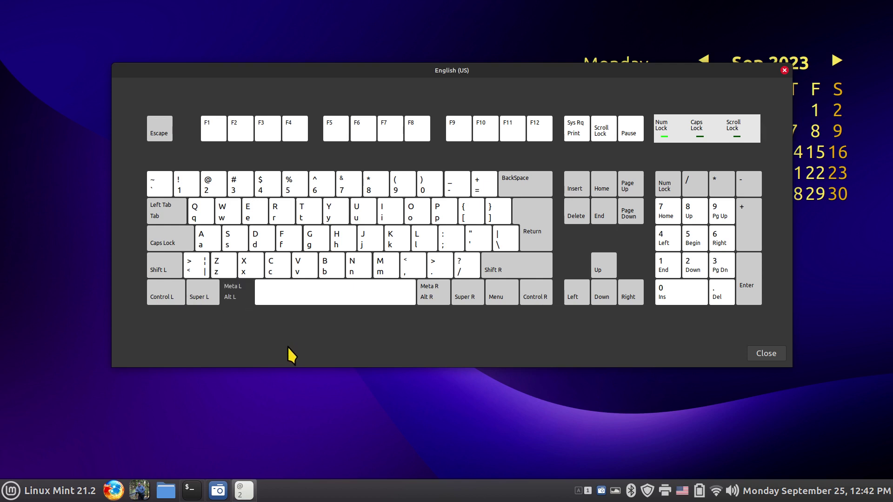
key("ctrl")
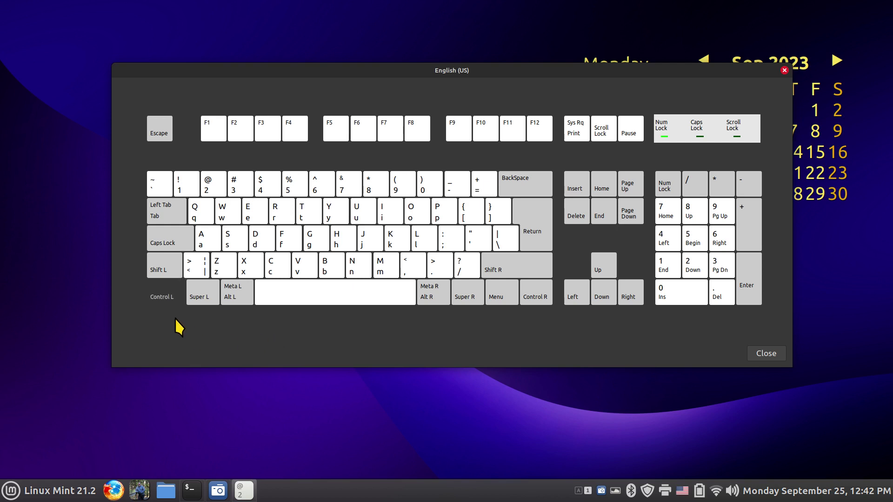
key("ctrl")
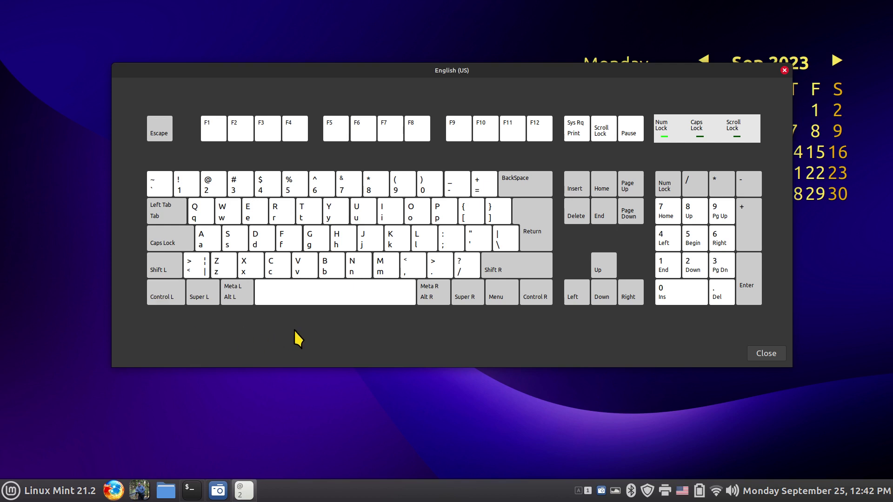
key("Control_R")
key("Control_R")
key("alt+F4")
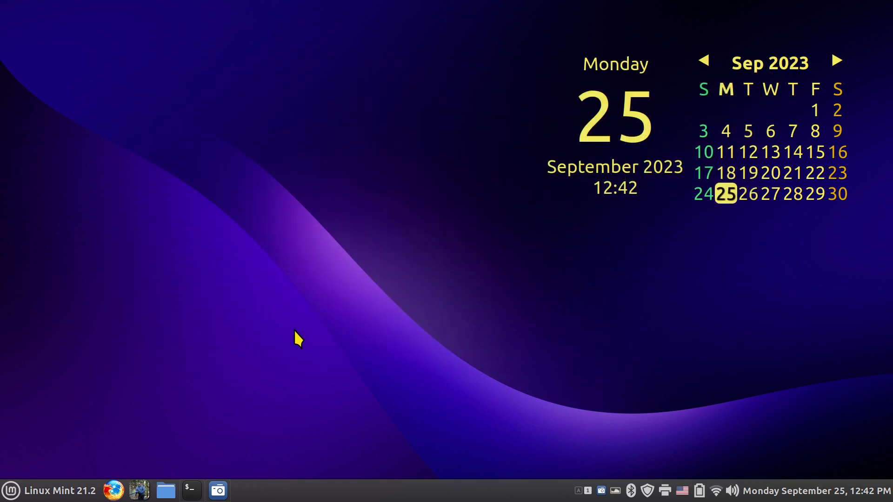
Step: Run inxi -Fxz in a terminal, highlight the kernel version in its output, and close the terminal
left_click(191, 490)
left_click_drag(261, 132, 383, 129)
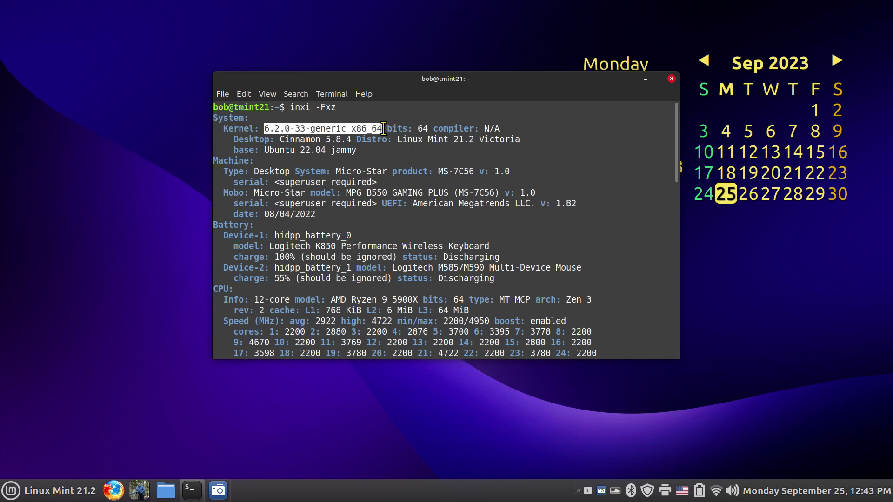
left_click(671, 79)
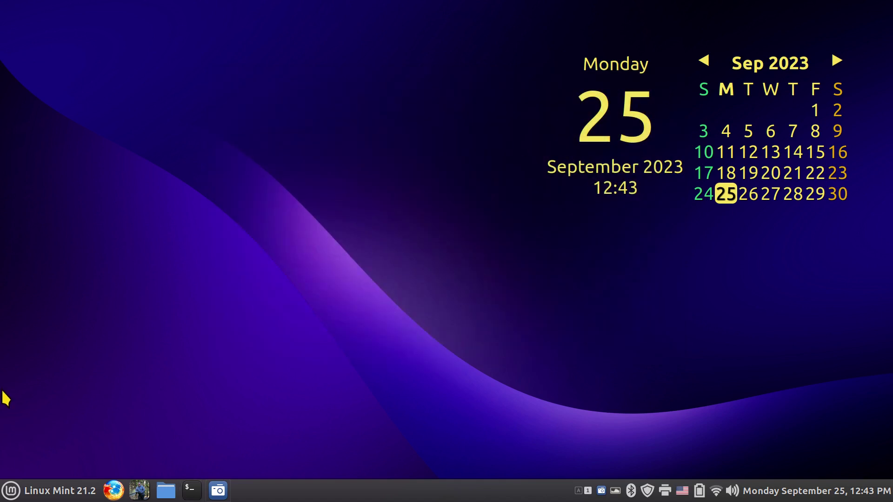
Step: Add launchers for LibreOffice Writer and LibreOffice Writer (Flatpak) from the Office applications to the desktop panel
left_click(11, 491)
mouse_move(84, 210)
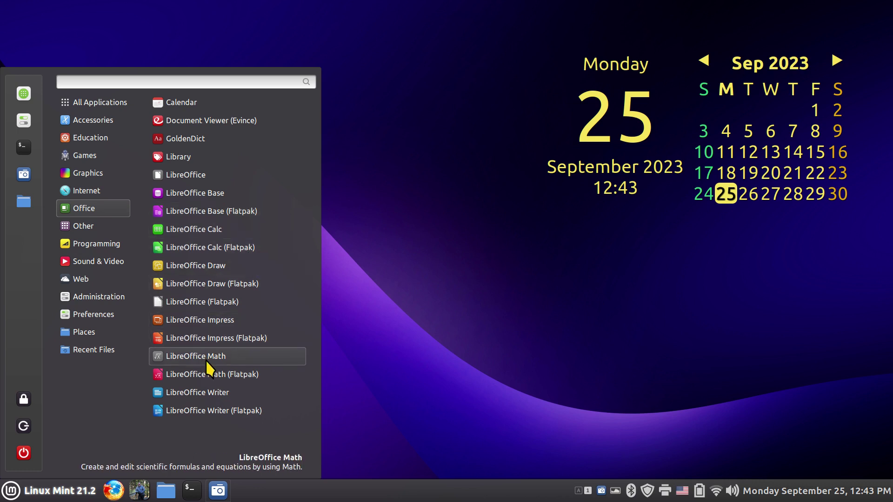
left_click(157, 394)
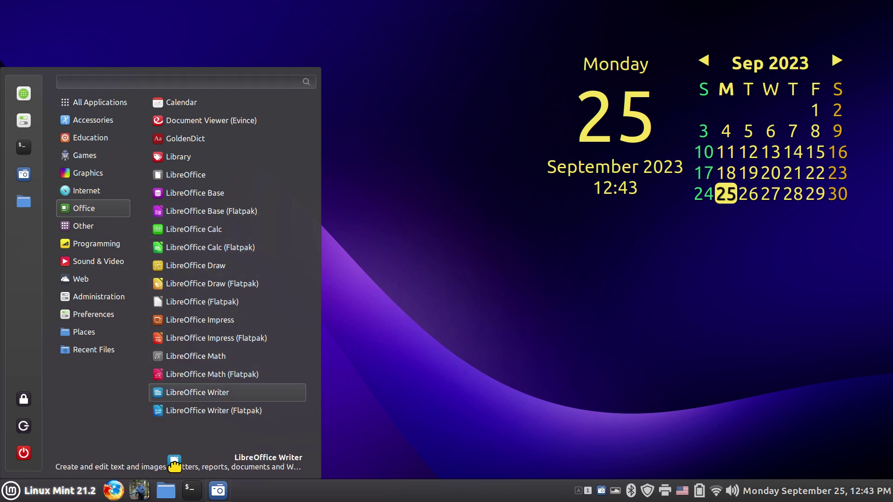
left_click_drag(156, 410, 216, 493)
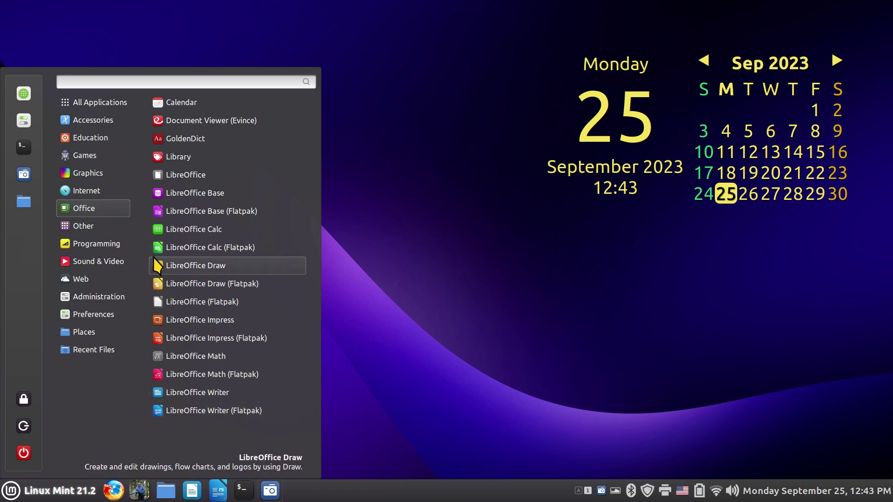
left_click(433, 321)
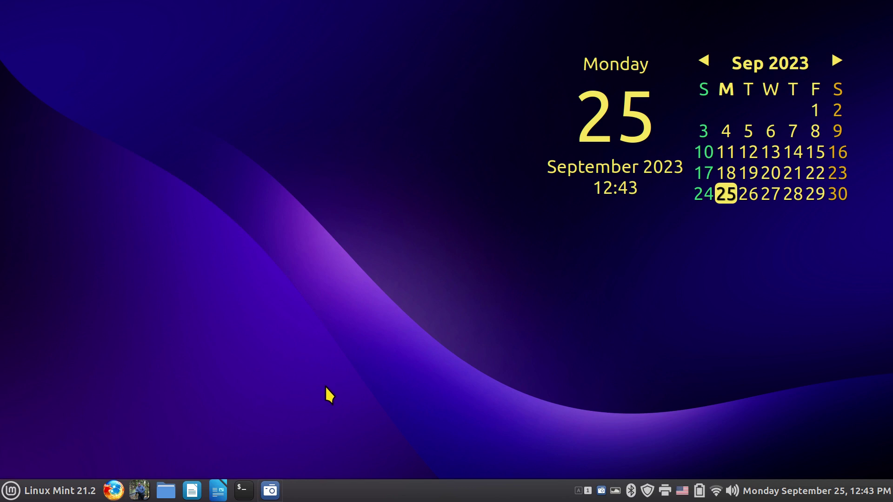
Step: Add a GoldenDict launcher to the panel and move the LibreOffice Writer (Flatpak) launcher in front of it
left_click(37, 491)
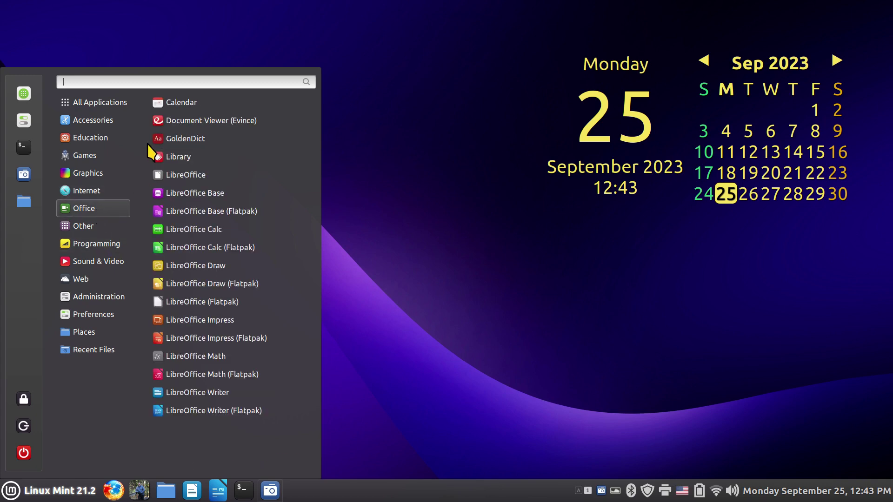
left_click_drag(158, 139, 212, 488)
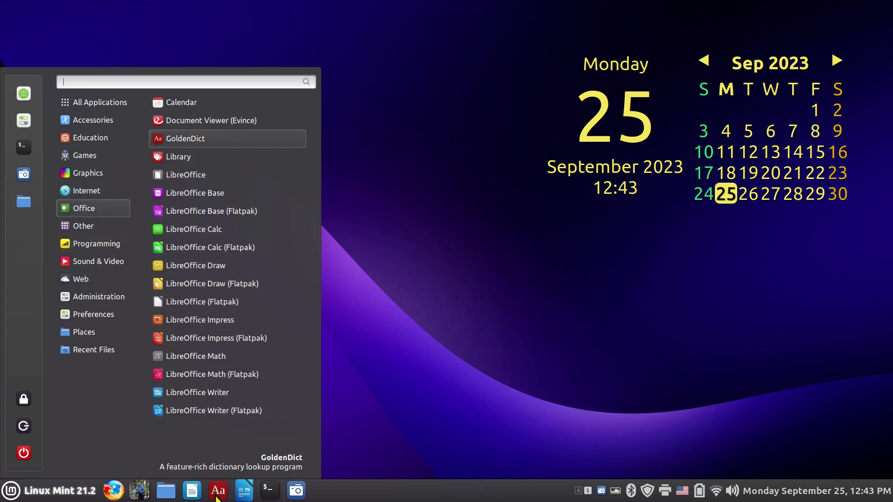
left_click(391, 369)
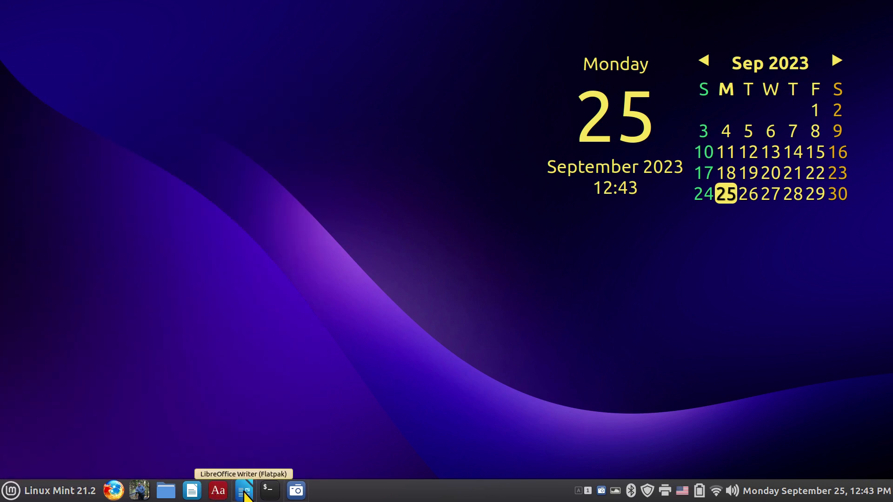
left_click_drag(244, 492, 217, 489)
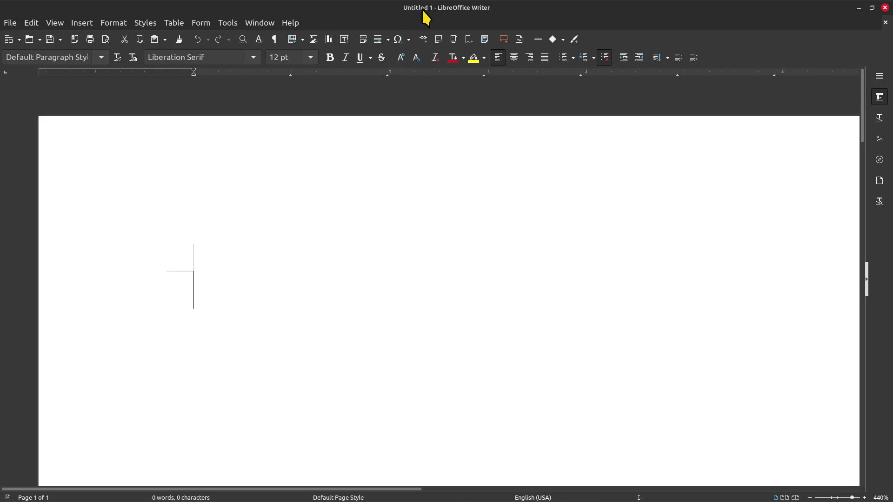
Step: Toggle the LibreOffice Writer window between restored and maximized several times, ending with it maximized
left_click_drag(399, 8, 407, 72)
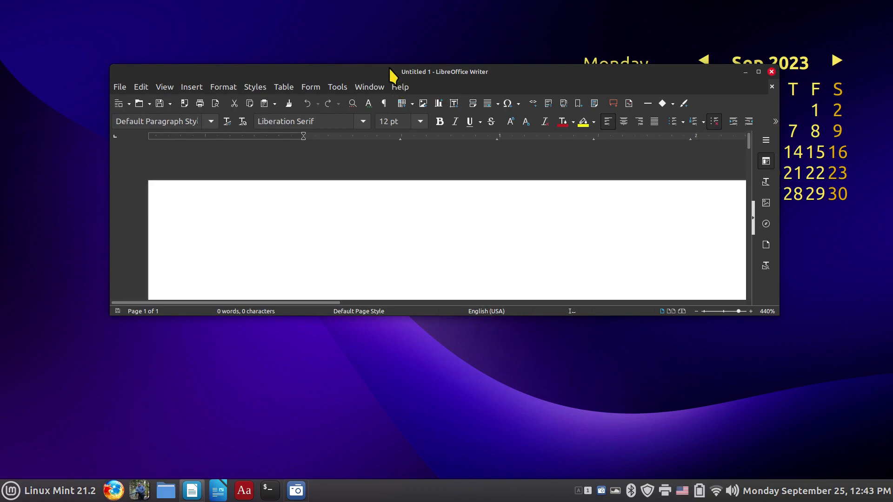
double_click(393, 73)
double_click(392, 6)
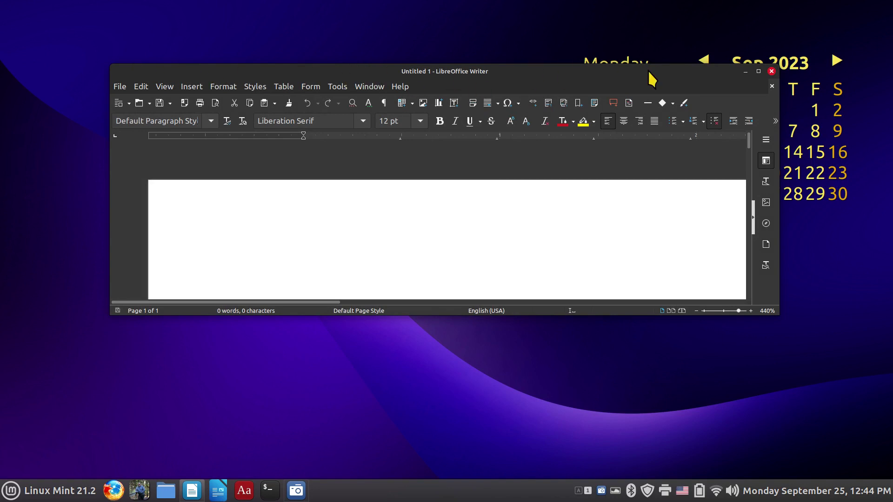
left_click(759, 71)
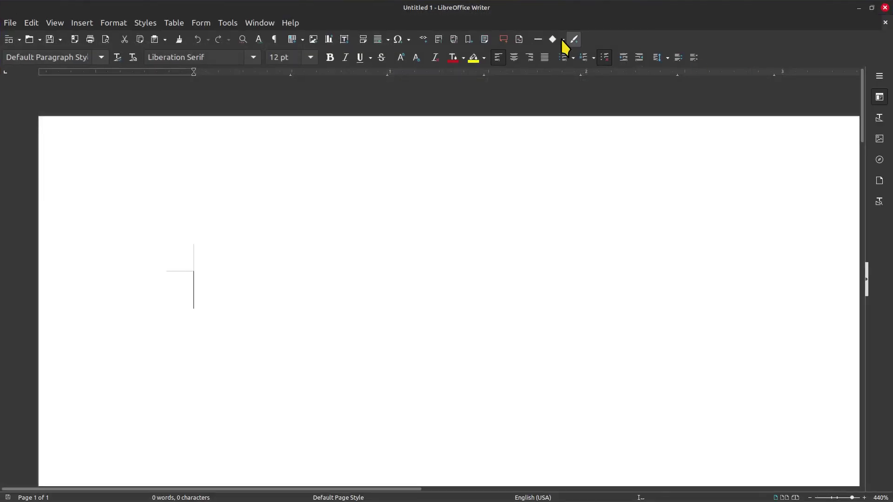
double_click(539, 10)
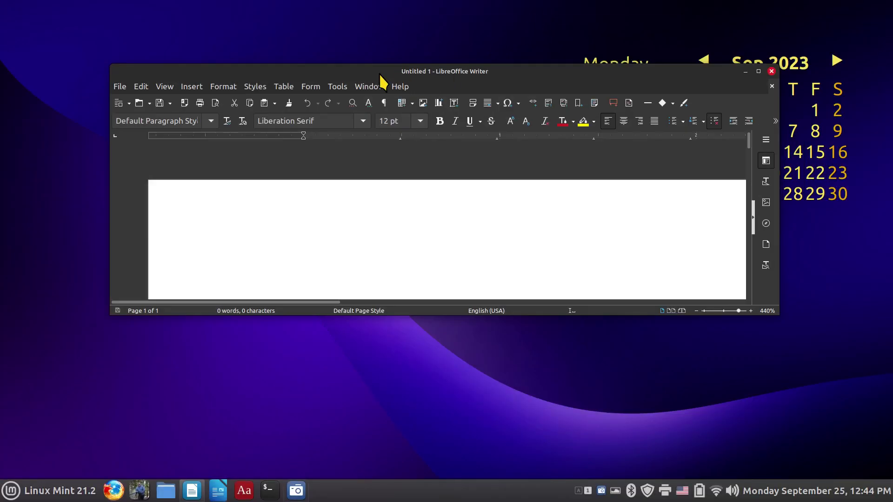
left_click_drag(384, 77, 383, 4)
double_click(384, 12)
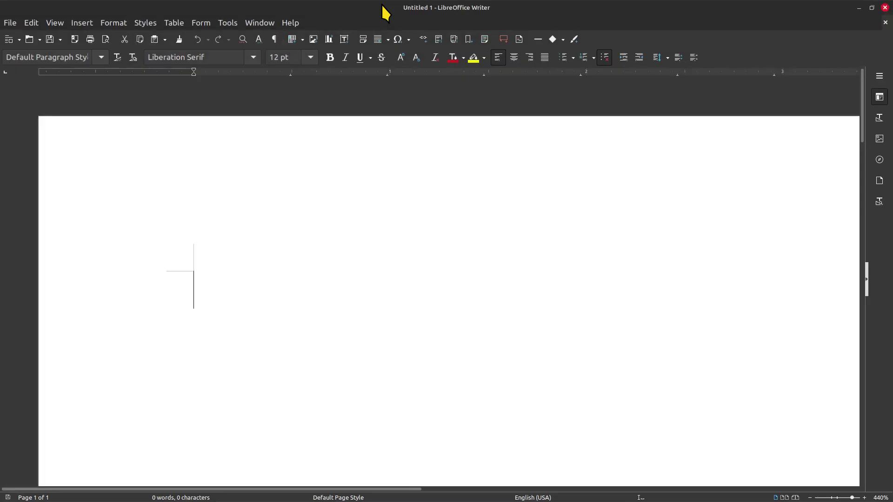
Step: Restore the Writer window, make it taller, try maximizing and restoring it again, and place it floating over the desktop
left_click_drag(385, 4, 391, 44)
left_click_drag(448, 299, 466, 398)
left_click_drag(382, 51, 390, 3)
double_click(393, 8)
double_click(393, 8)
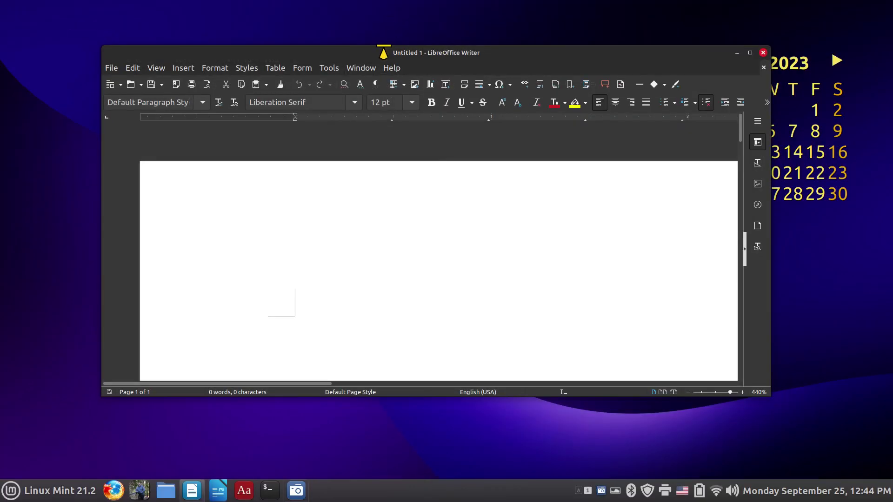
mouse_move(386, 53)
left_mouse_down()
mouse_move(385, 4)
mouse_move(386, 69)
left_mouse_up()
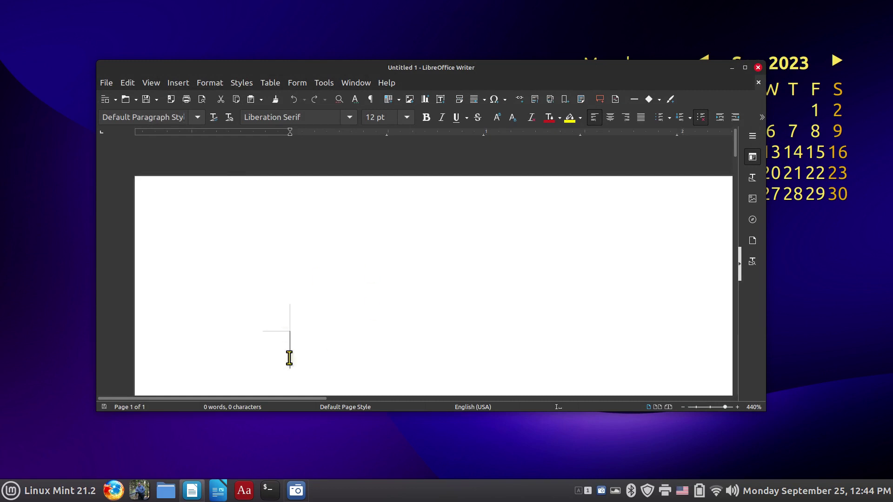
Step: Choose "Intelligently hide panel" as the panel's auto-hide mode and close the panel settings
right_click(404, 496)
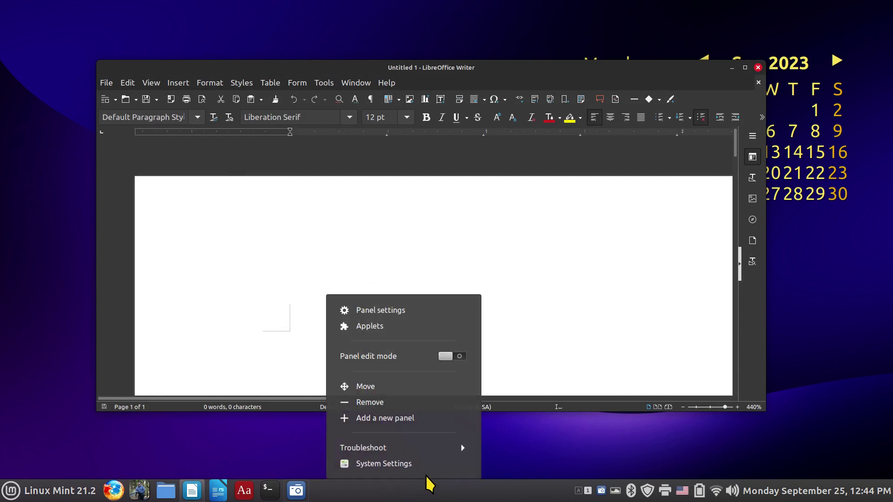
left_click(399, 310)
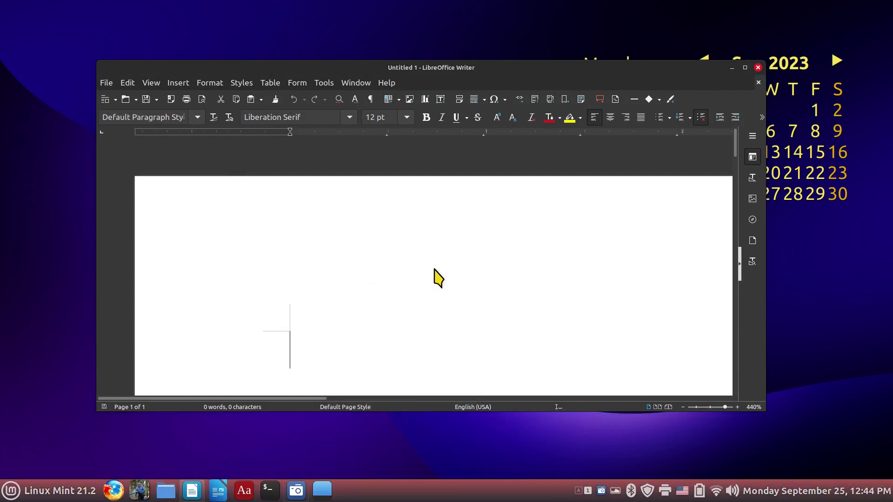
left_click(521, 152)
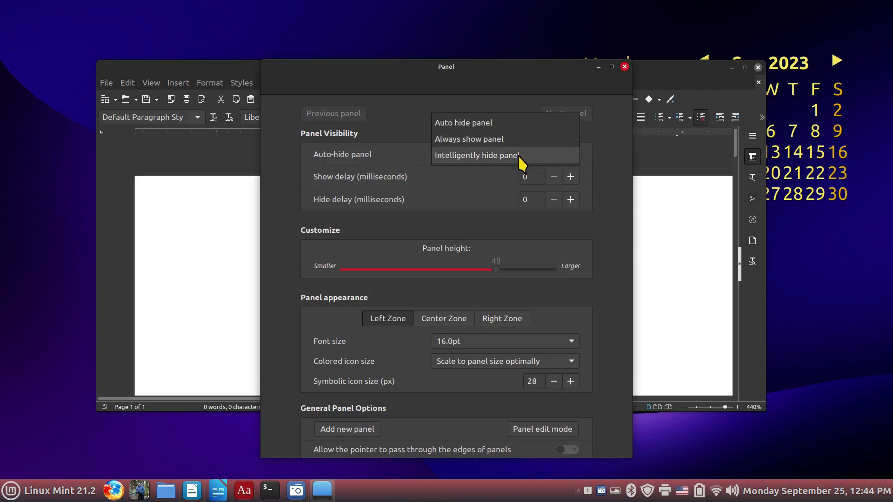
left_click(519, 155)
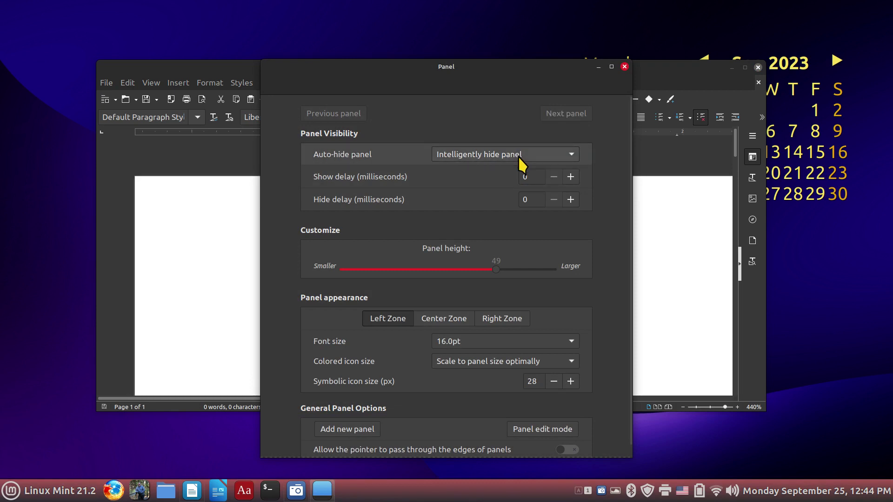
left_click(624, 67)
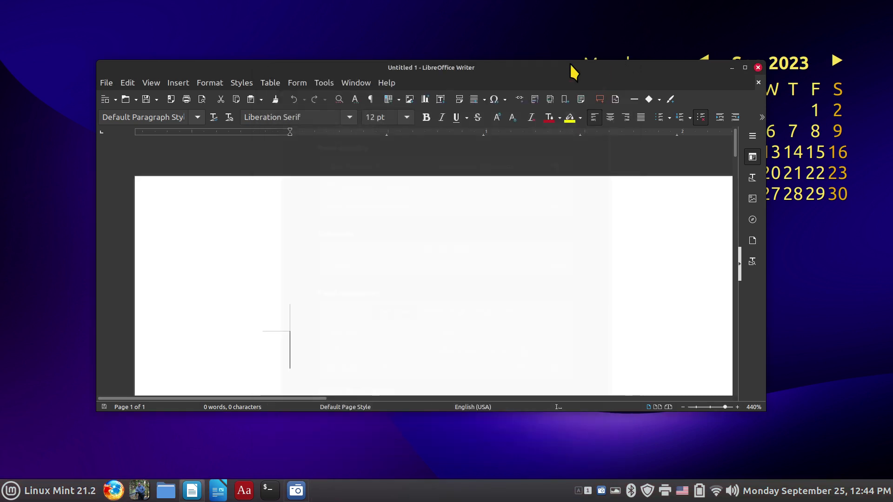
Step: Maximize the Writer window and enter the word "Test" in the blank document
double_click(444, 71)
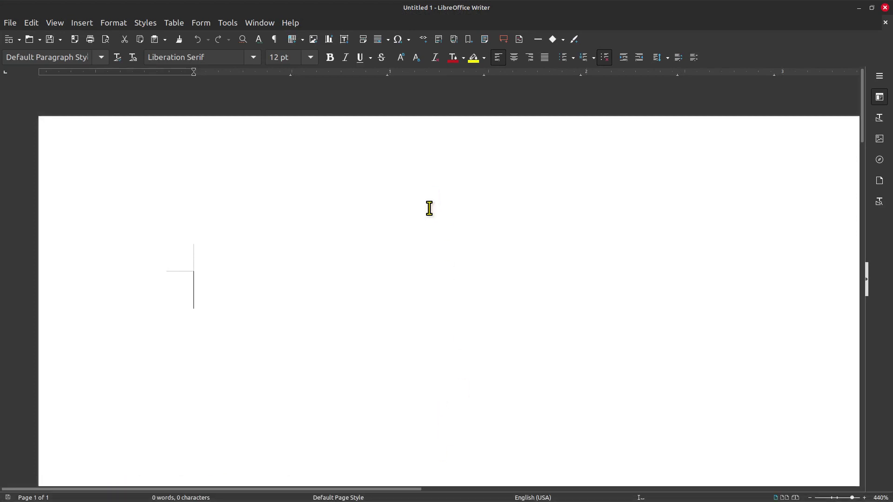
type("Test")
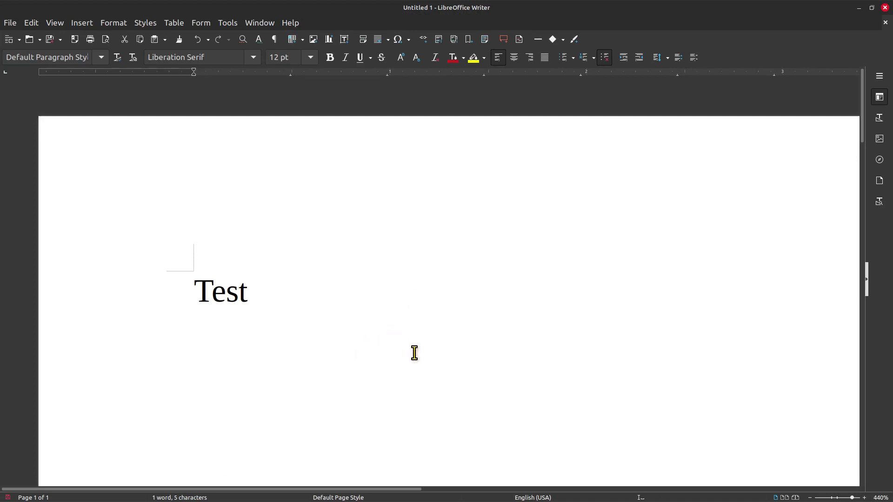
Step: Zoom the document in and out repeatedly to view the text at different sizes, ending at 390%
scroll(415, 352, "up", 2, "ctrl")
scroll(414, 353, "down", 5, "ctrl")
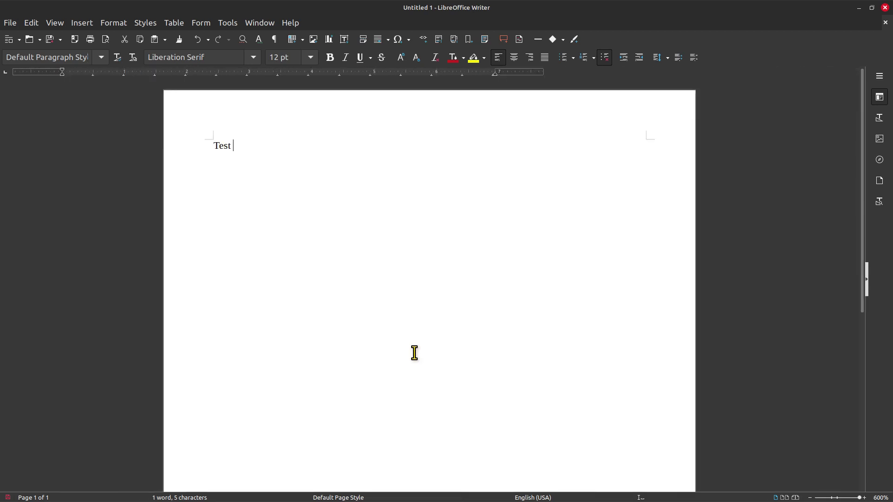
scroll(409, 349, "up", 4, "ctrl")
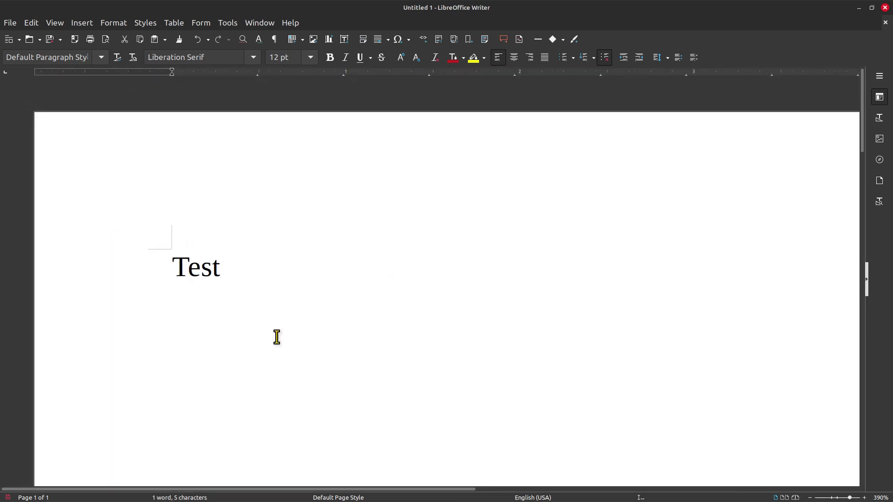
scroll(358, 329, "up", 2, "ctrl")
scroll(359, 329, "down", 3, "ctrl")
scroll(359, 329, "up", 2, "ctrl")
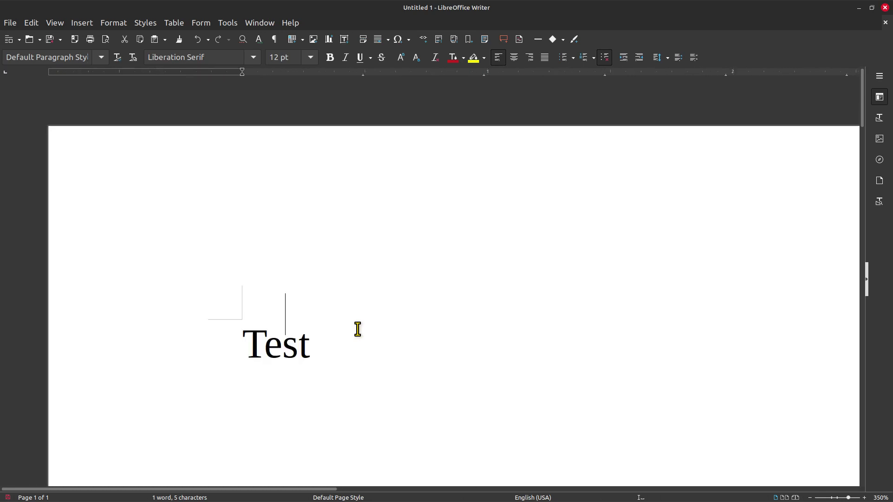
scroll(356, 328, "down", 2, "ctrl")
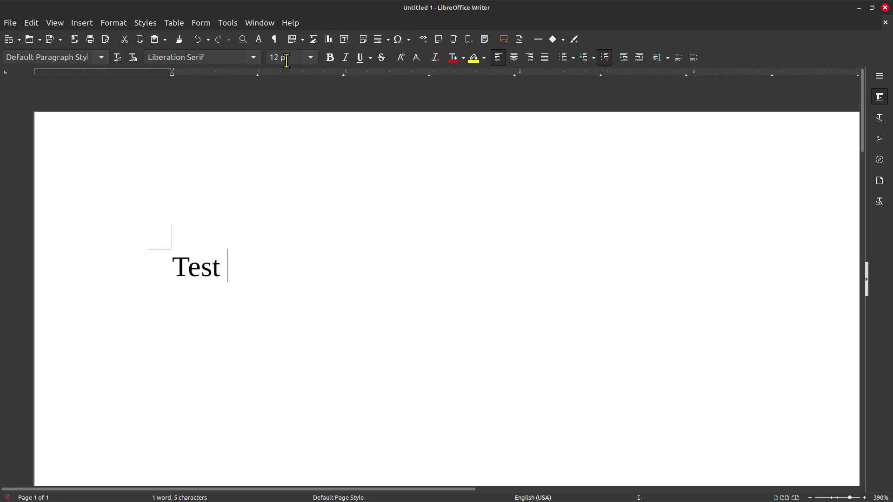
Step: Select the word "Test" in the document and set its font size to 8 pt
left_click_drag(180, 272, 257, 263)
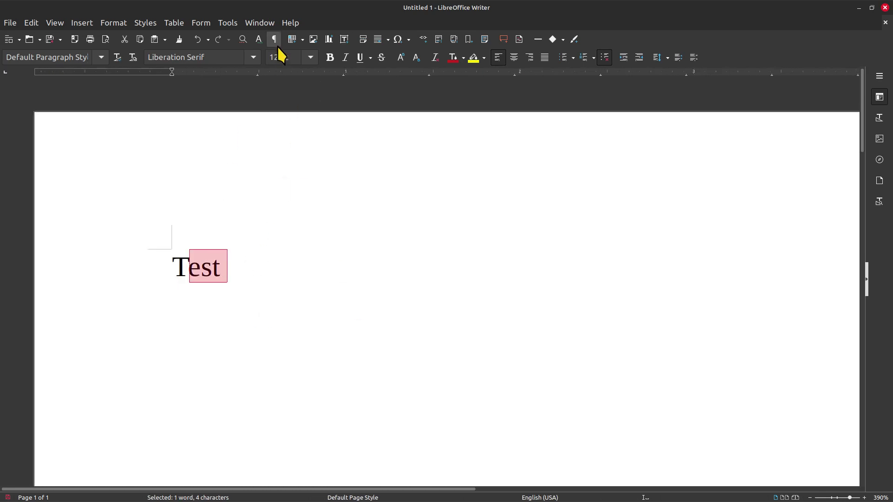
left_click(200, 277)
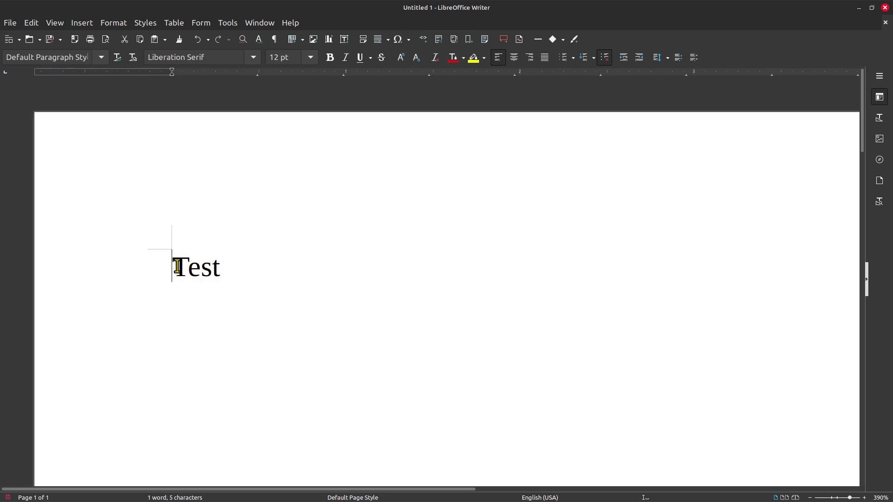
left_click_drag(174, 265, 237, 265)
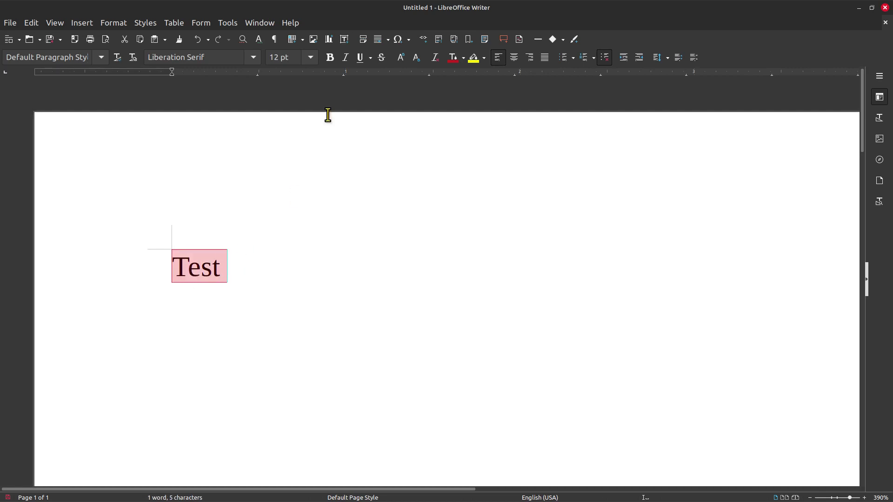
left_click(310, 57)
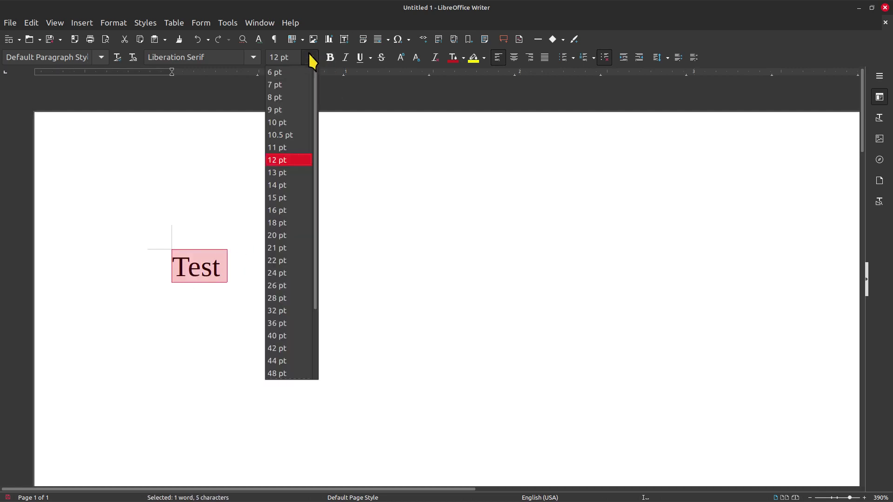
left_click(290, 98)
left_click(320, 261)
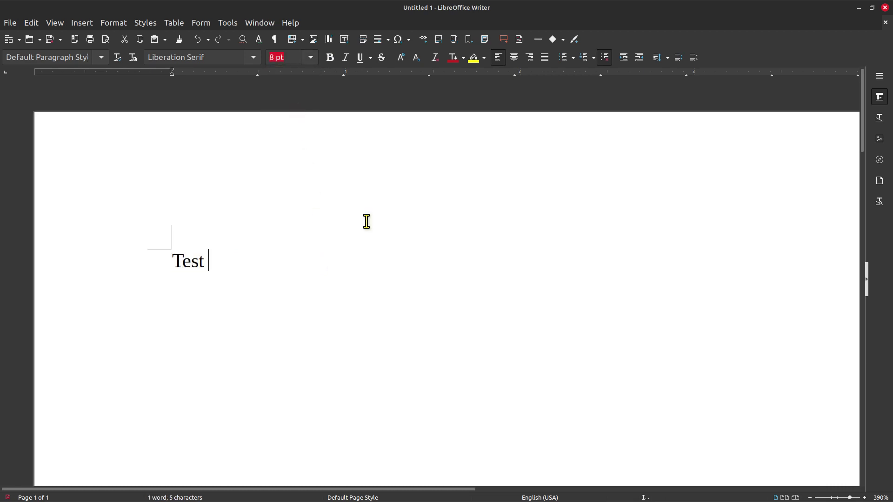
Step: View the version information of this LibreOffice installation and close the About window
left_click(290, 23)
left_click(333, 205)
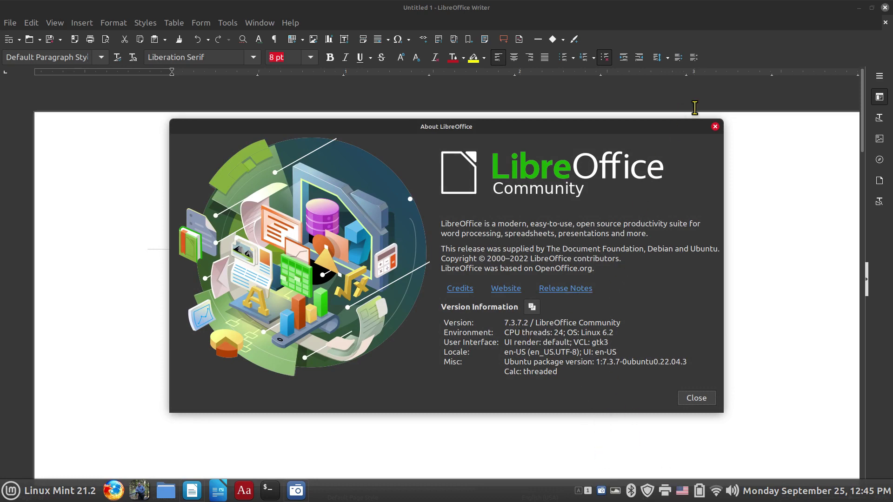
left_click(715, 127)
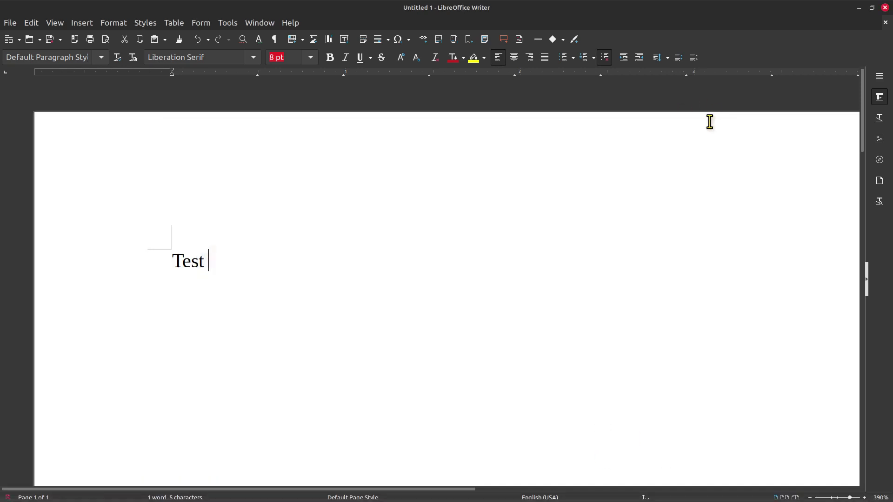
Step: Review the file formats offered for saving the document, including Word 2007–365 (.docx), and cancel without saving
left_click(10, 23)
left_click(222, 246)
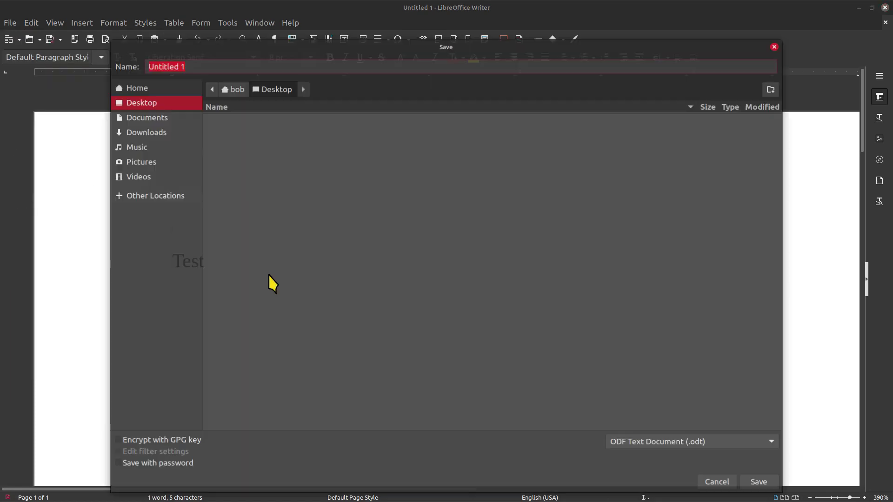
left_click(735, 441)
scroll(732, 436, "down", 5)
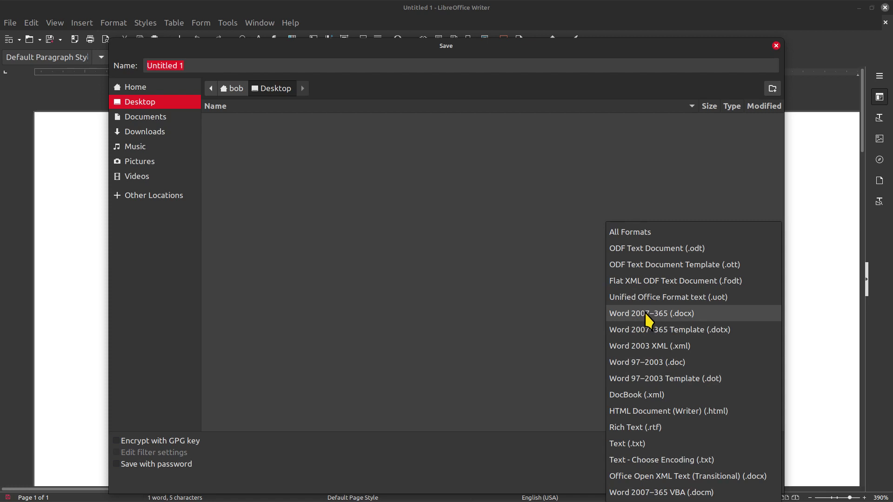
left_click(688, 171)
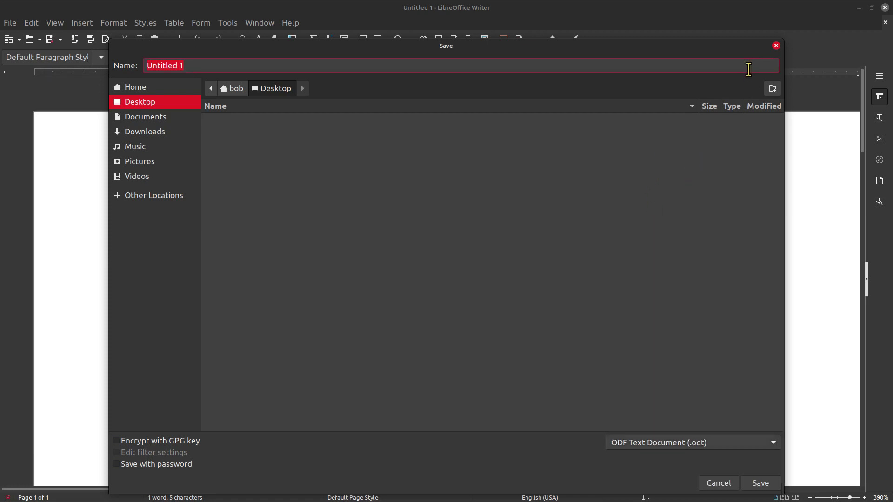
left_click(776, 46)
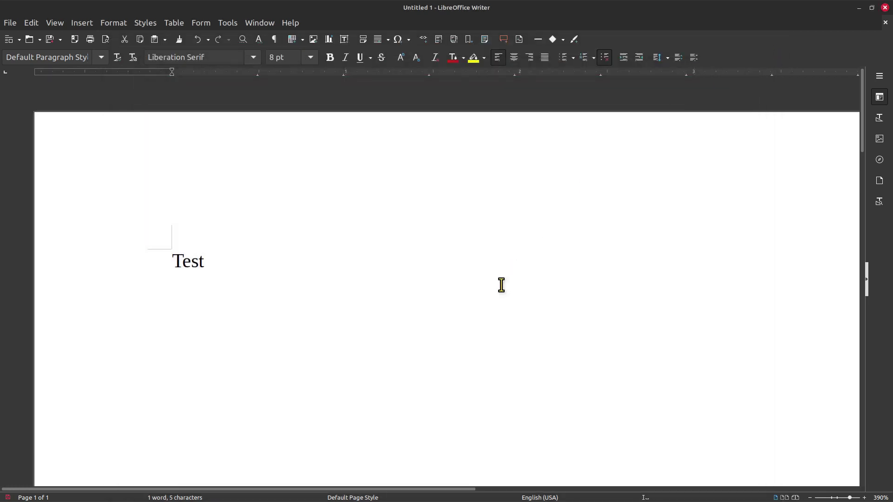
left_click(10, 23)
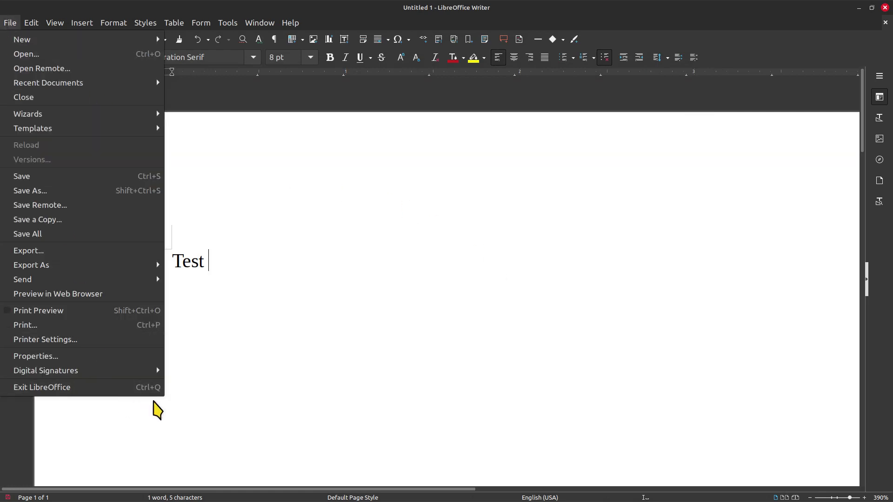
key("Escape")
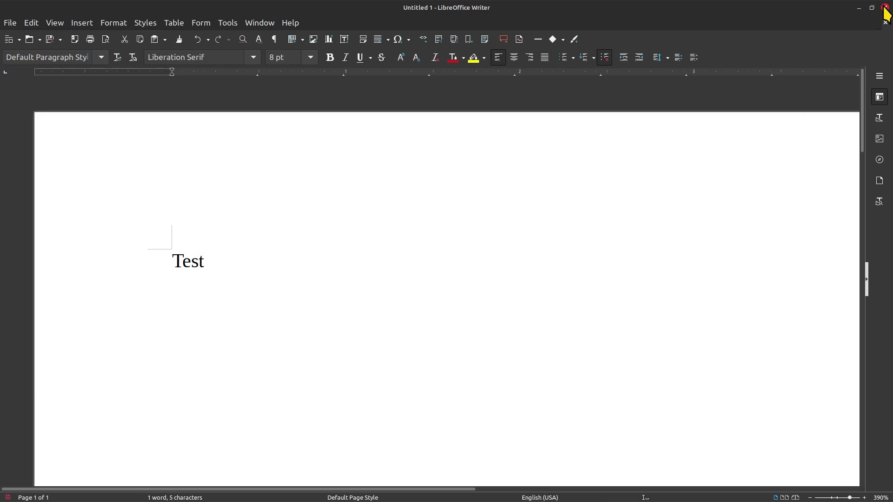
Step: Restore the Writer window to floating size and close the document without saving its changes
double_click(508, 8)
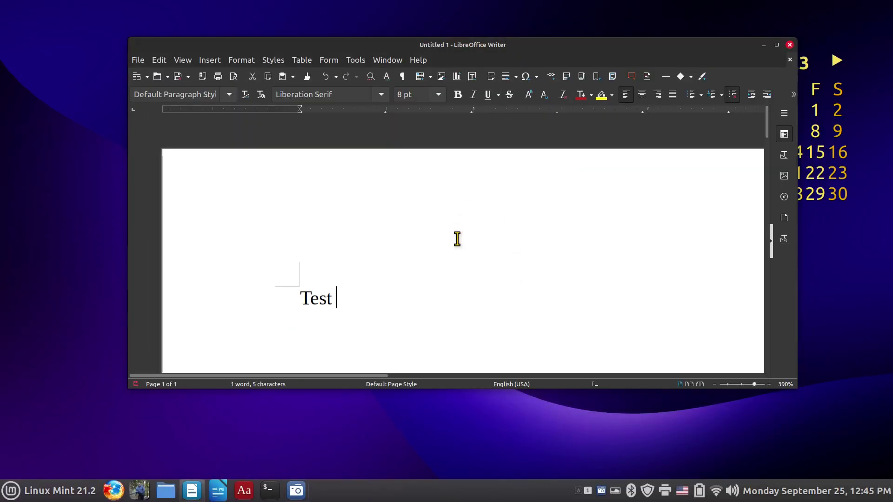
key("ctrl+w")
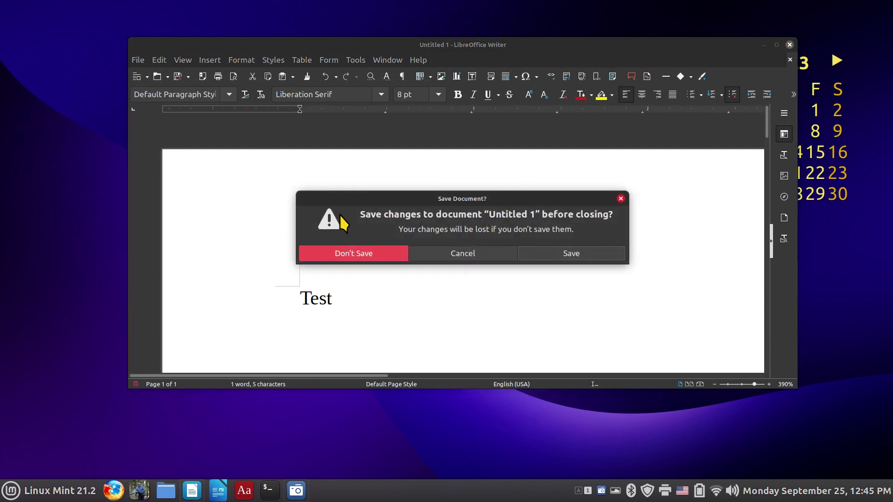
left_click(351, 261)
Step: Enter "Test" in a maximized blank document of the other LibreOffice Writer installation and enlarge the view to 350%
left_click(218, 490)
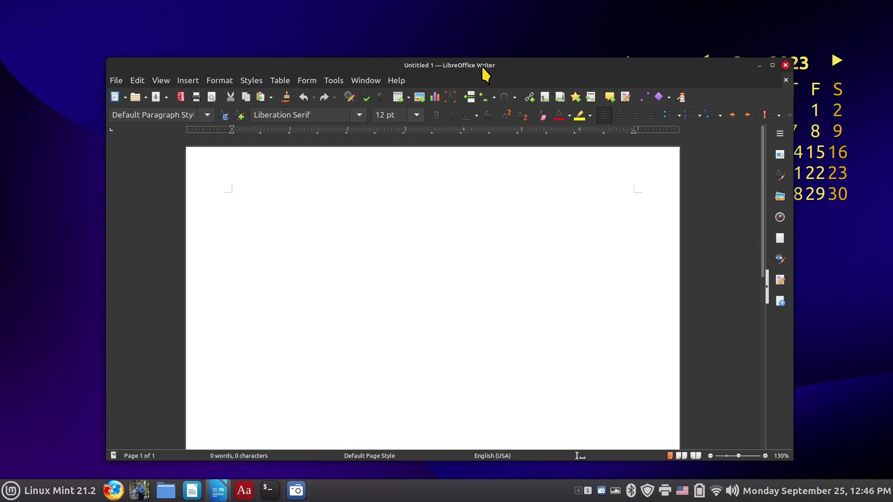
left_click_drag(484, 68, 468, 7)
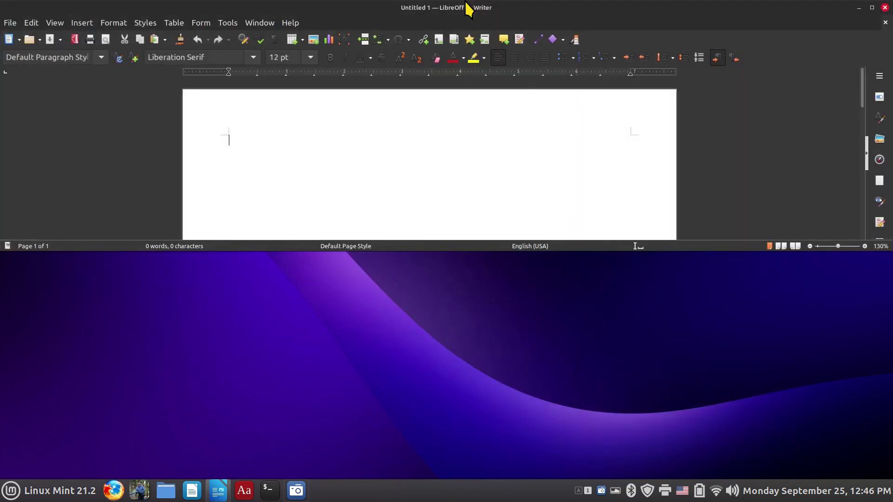
double_click(468, 7)
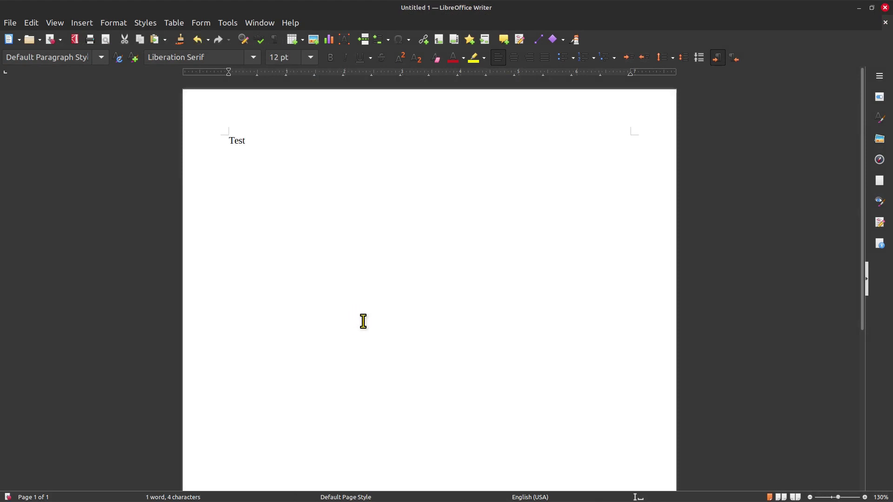
scroll(383, 353, "up", 5)
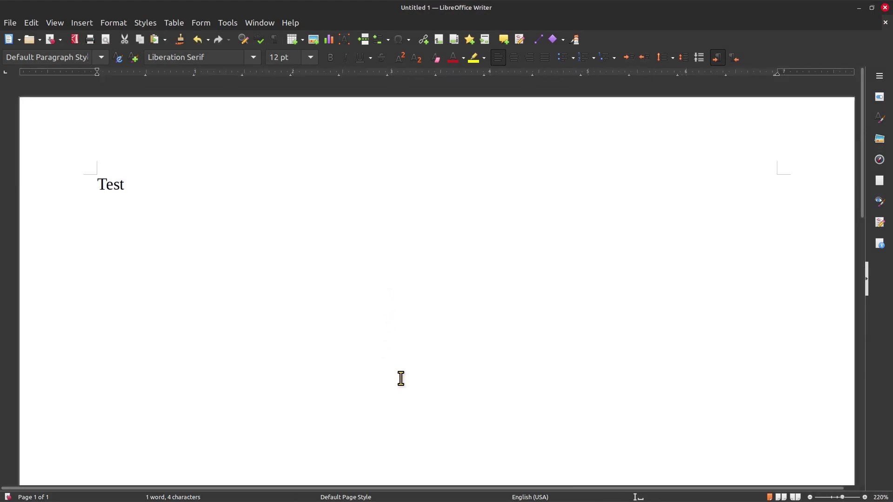
scroll(400, 376, "up", 3)
Step: Check the version information of this second LibreOffice installation and close the About window
left_click(290, 22)
left_click(339, 206)
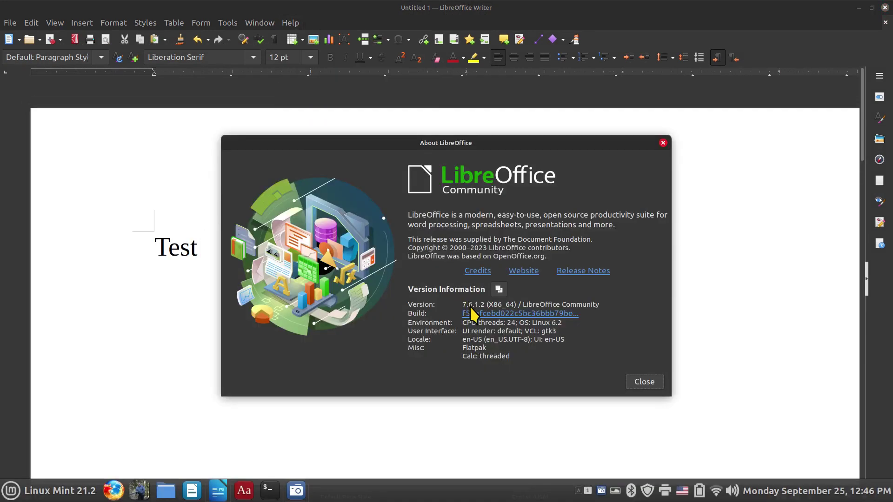
left_click(643, 381)
Step: Examine the save formats available in this Writer version, including Word 2010–365 Document (.docx), and cancel saving
left_click(14, 23)
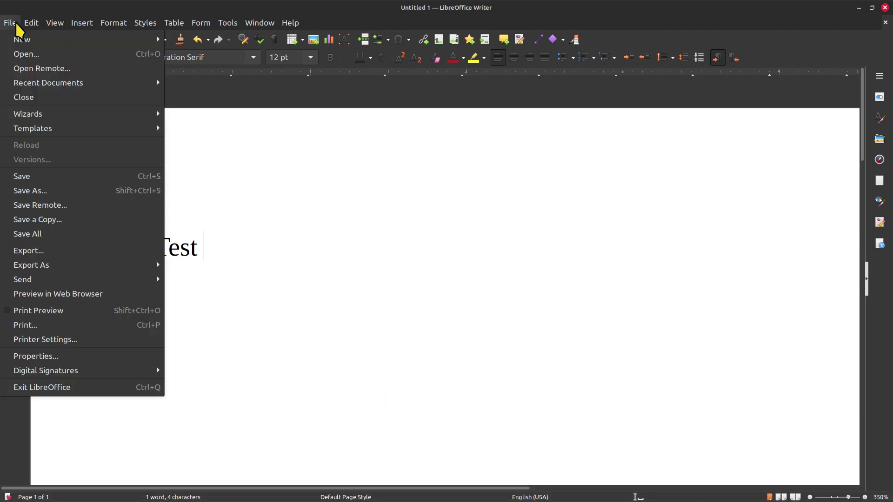
left_click(60, 192)
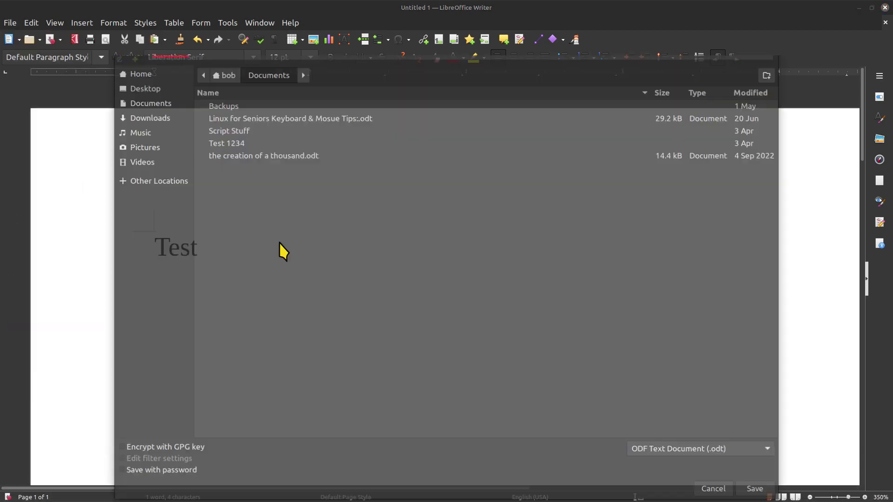
left_click(706, 450)
scroll(703, 465, "down", 3)
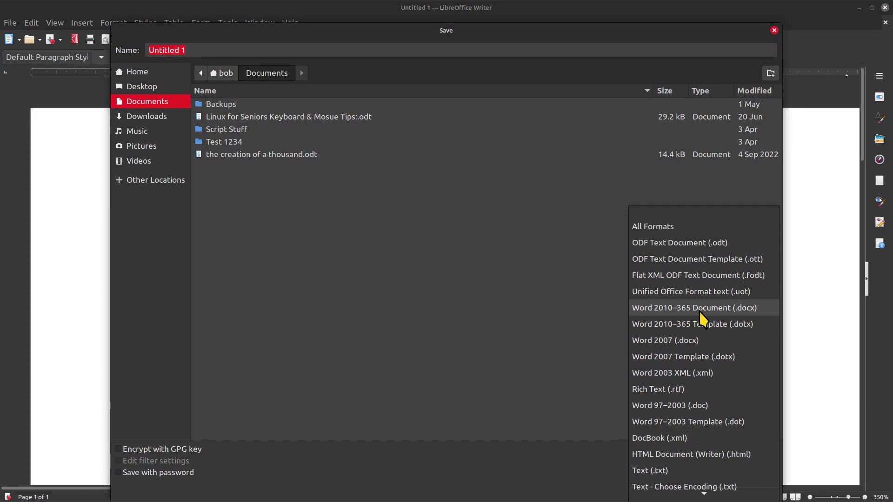
left_click(774, 32)
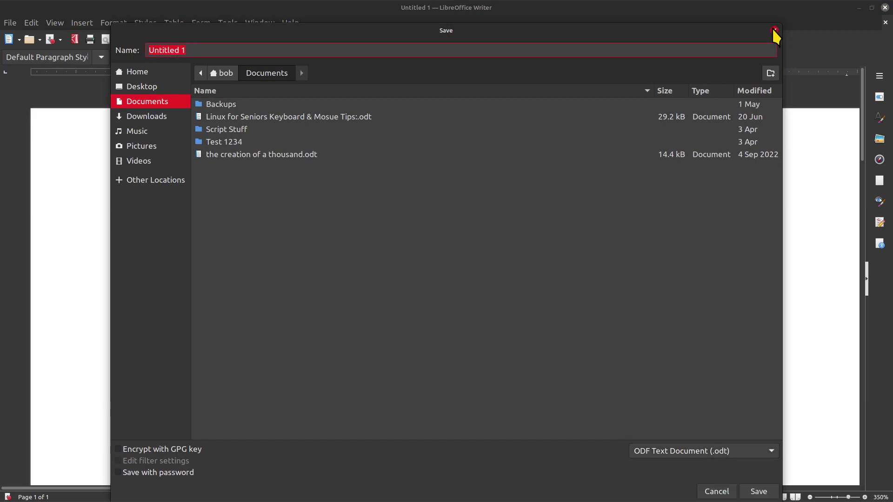
left_click(774, 32)
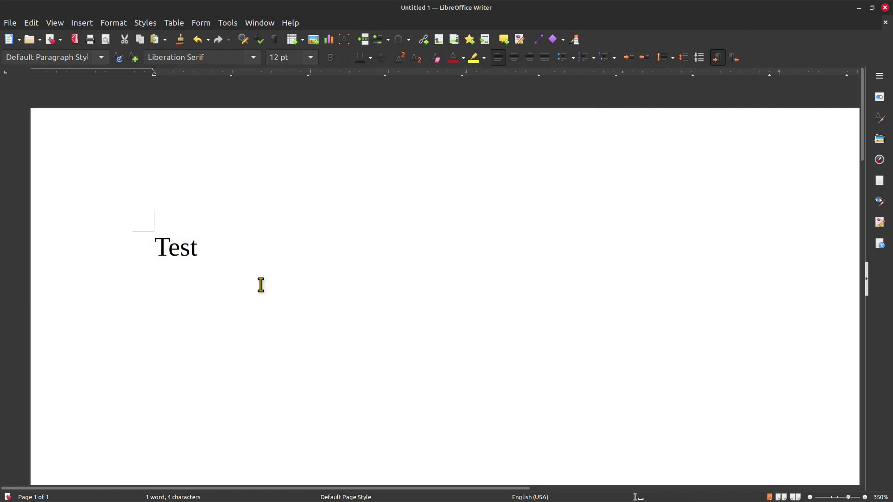
Step: Continue the text with "one twwo" and correct the misspelled word to "two" using the spelling suggestion
type("one ")
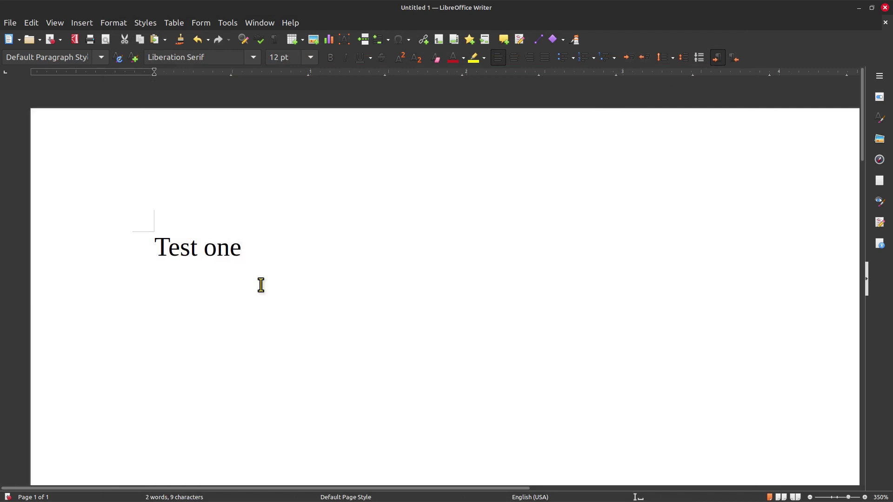
type("twwo")
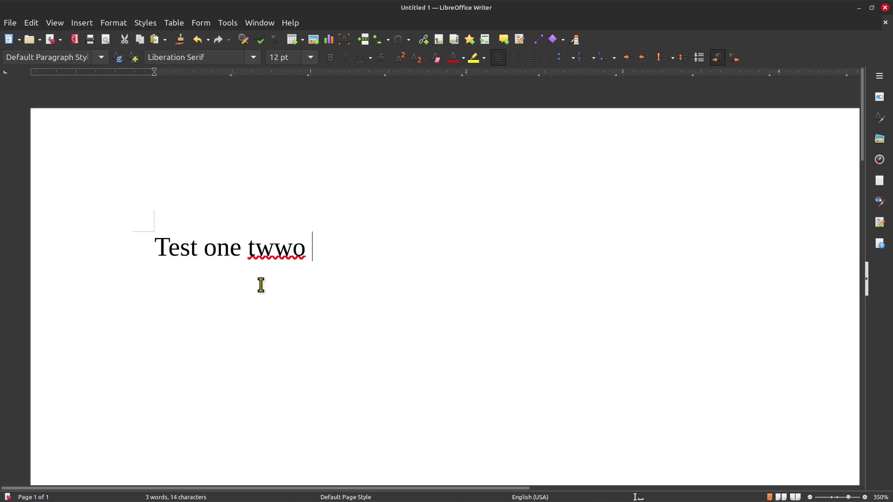
right_click(273, 249)
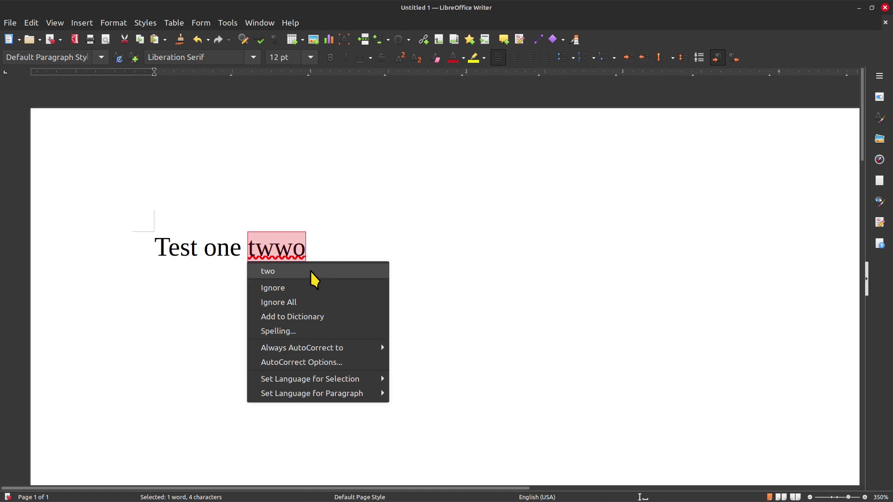
left_click(309, 271)
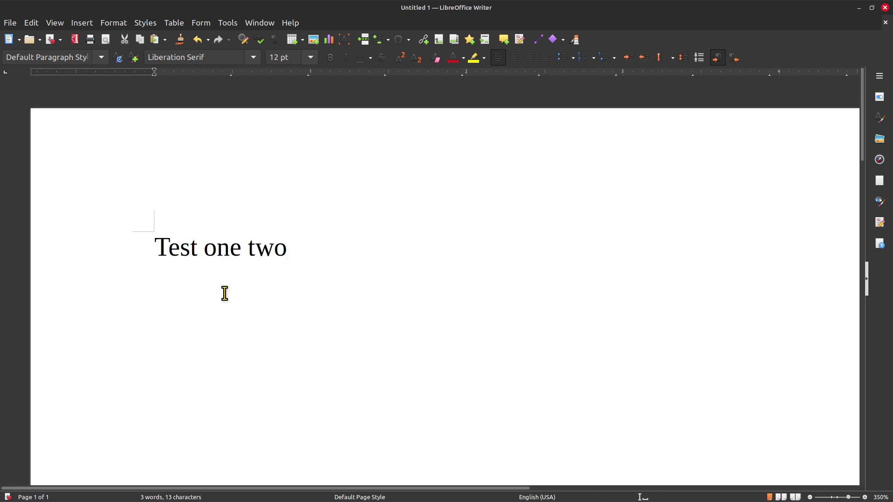
Step: Delete the word "one" and its extra space from the line "Test one two"
left_click_drag(203, 246, 237, 246)
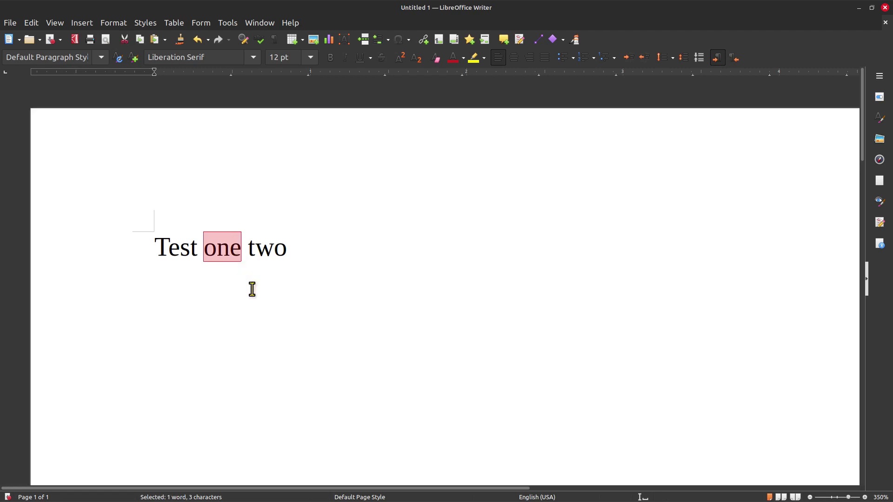
key("BackSpace")
key("BackSpace")
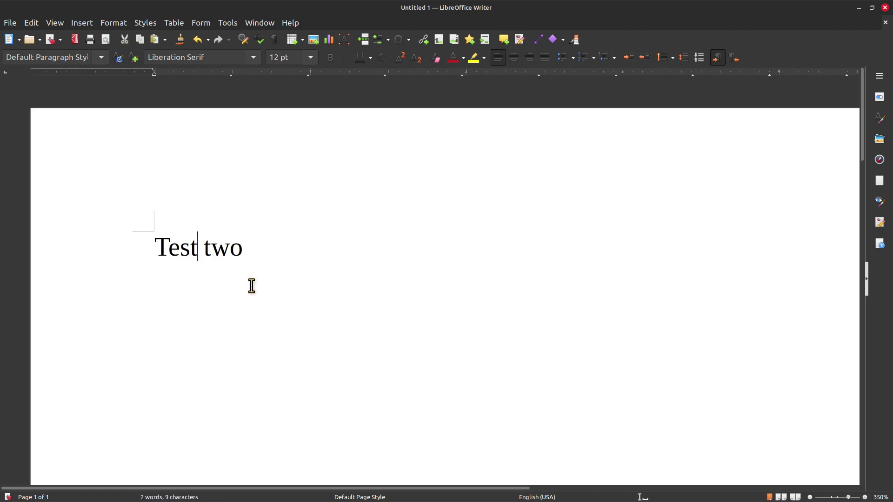
Step: Insert two line breaks after "Test two" and enter "one" on the new line
left_click(243, 251)
key("Return")
key("Return")
type("one")
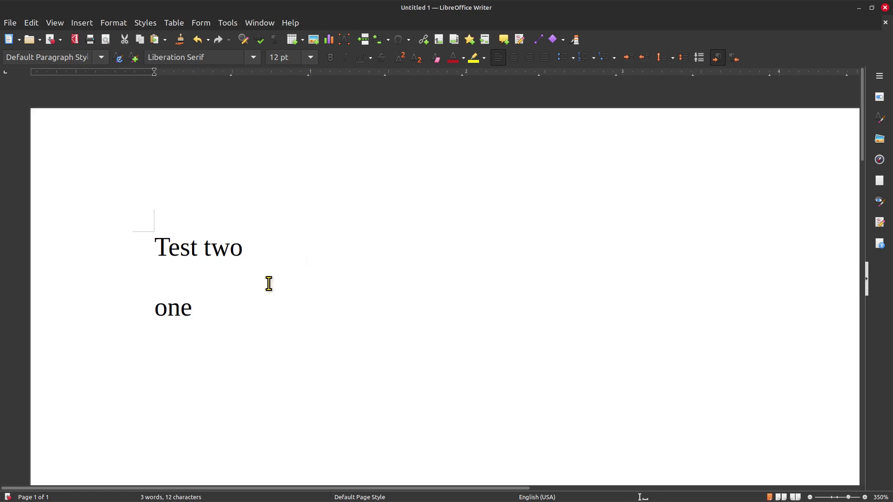
Step: Undo the added lines and the deletion of "one", and put the cursor at the end of the line
key("ctrl+z")
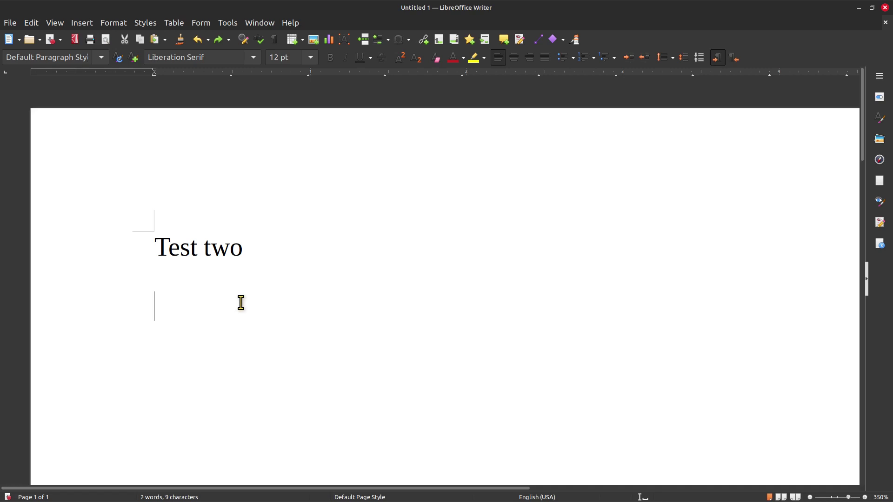
key("BackSpace")
key("BackSpace")
key("ctrl+z")
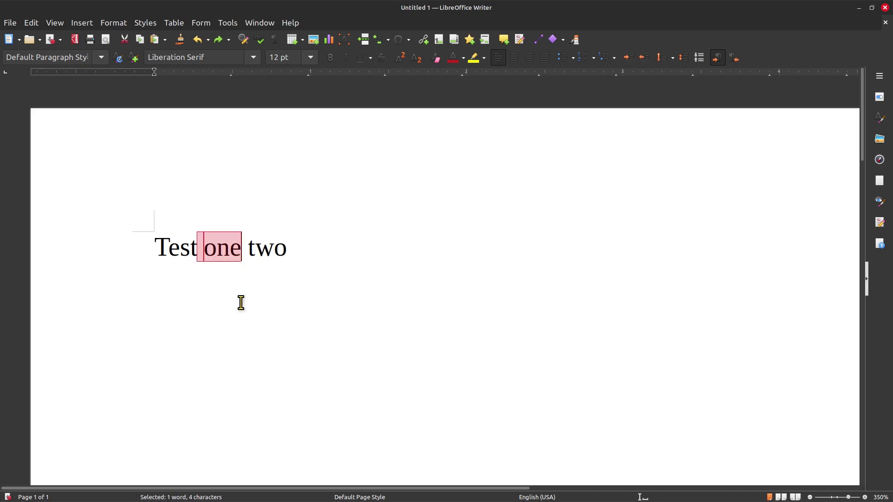
key("End")
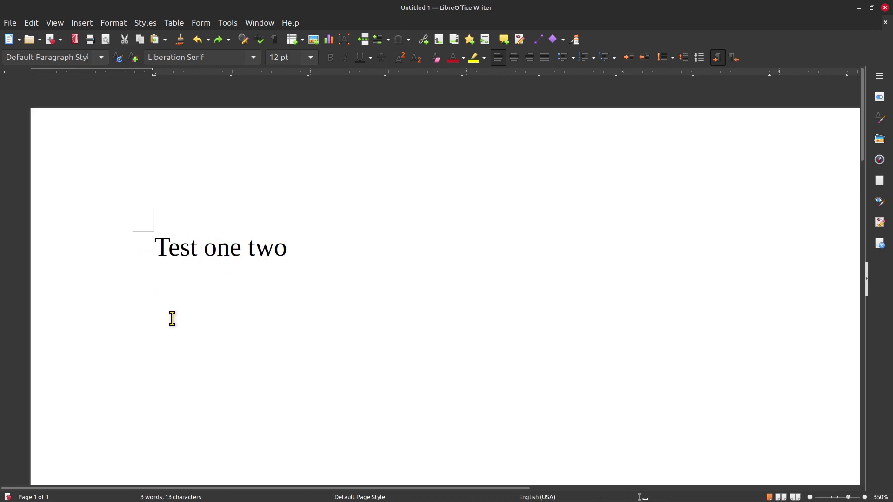
Step: Copy the line "Test one two" and paste a duplicate of it three line breaks below the original
key("ctrl+a")
key("ctrl+c")
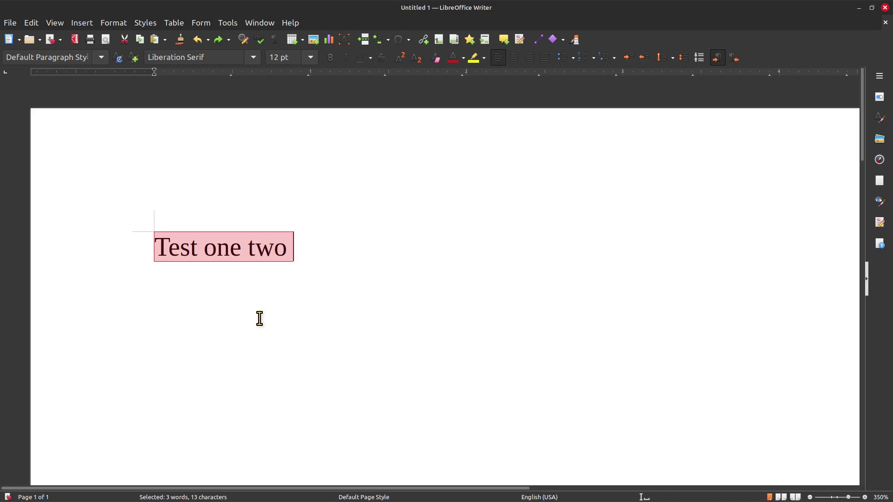
key("End")
key("Return")
key("Return")
key("Return")
key("ctrl+v")
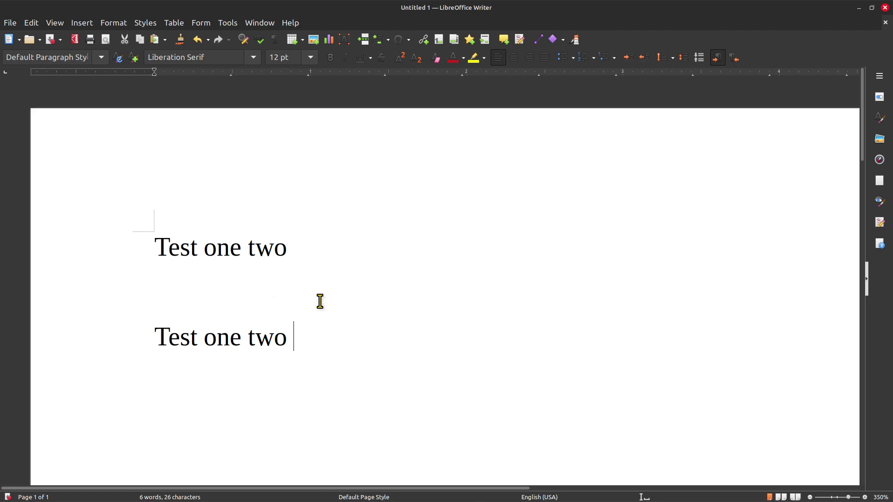
Step: Open the print settings, view the list of available printers, and close without printing
key("ctrl+p")
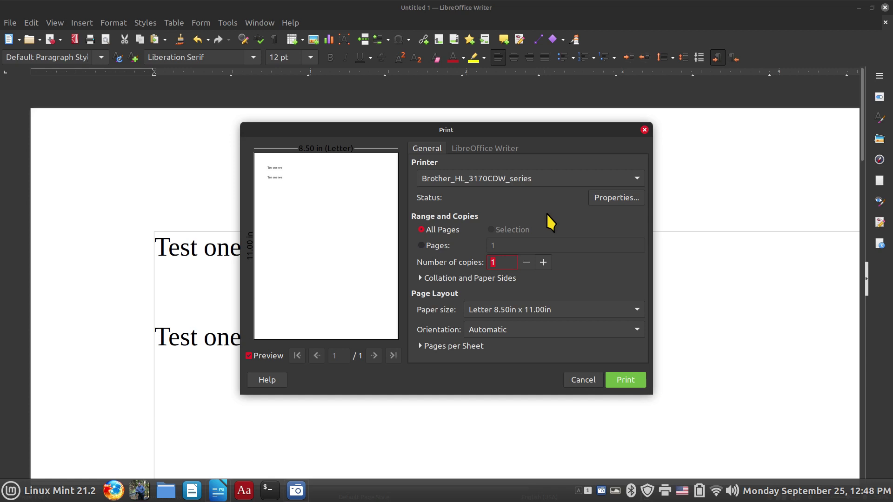
left_click(446, 181)
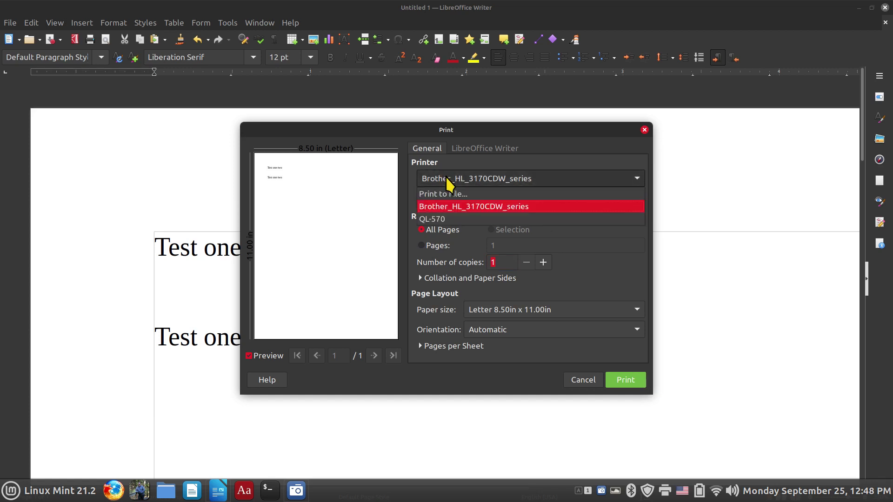
left_click(447, 179)
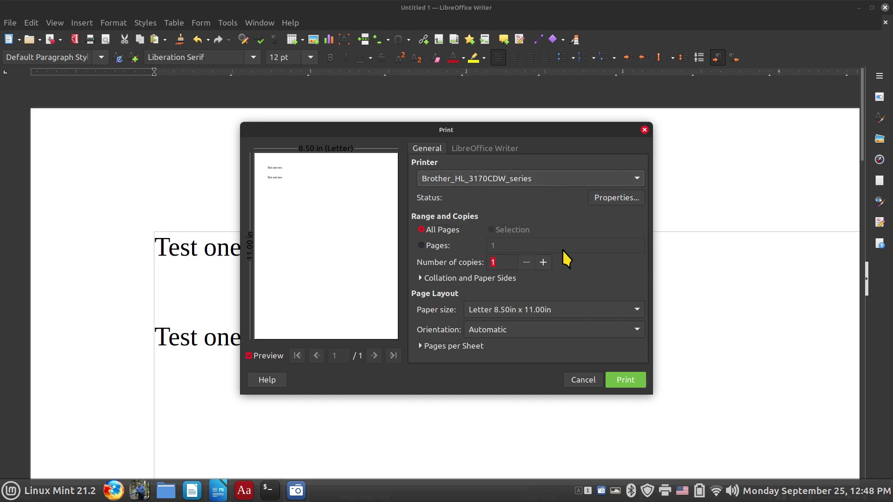
left_click(583, 380)
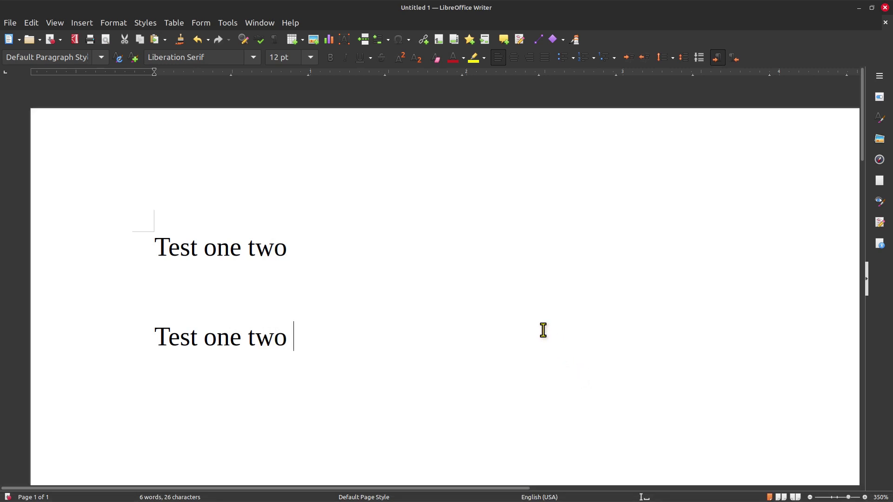
Step: Highlight "one two" in yellow on the first line and in green on the second line
left_click_drag(204, 248, 294, 247)
left_click(472, 57)
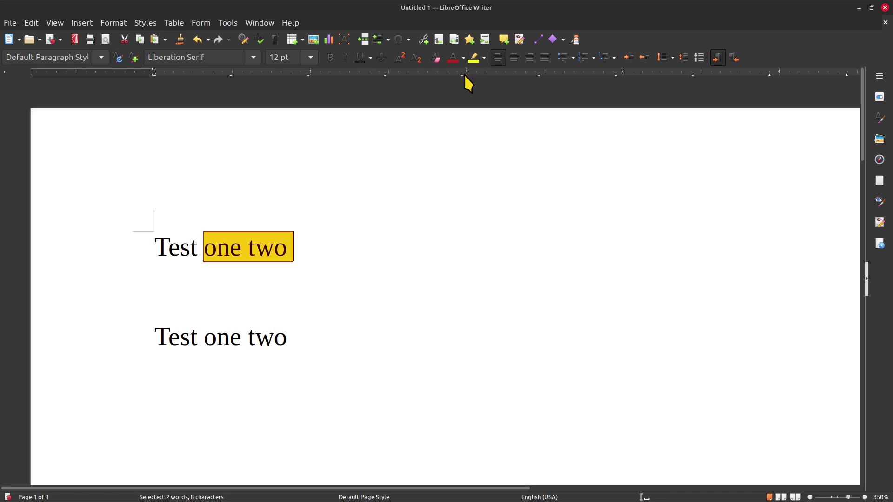
left_click_drag(205, 341, 329, 339)
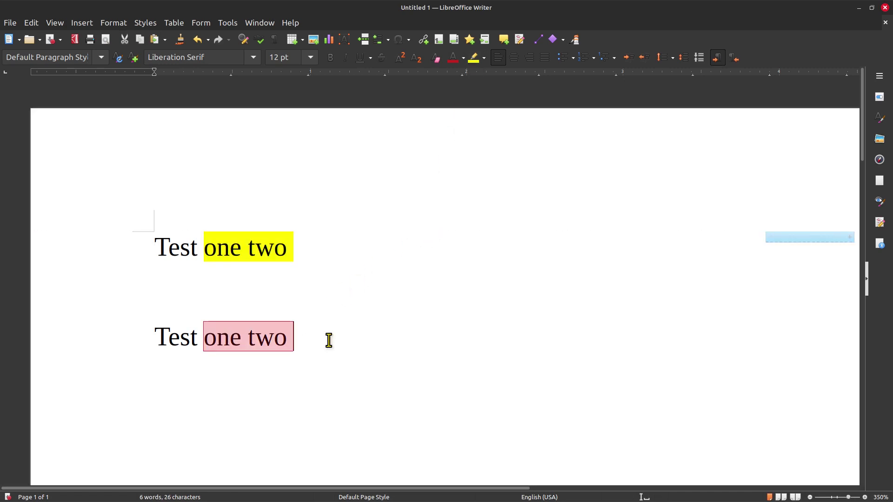
left_click(483, 58)
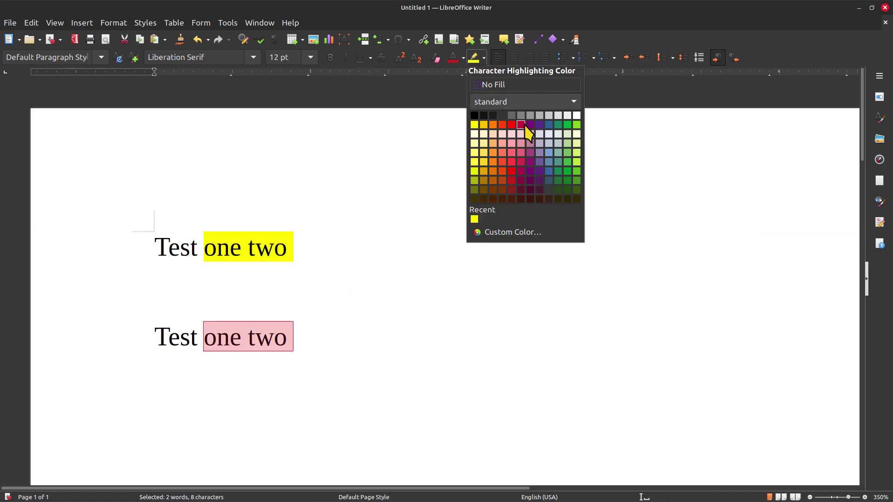
left_click(568, 123)
left_click(405, 338)
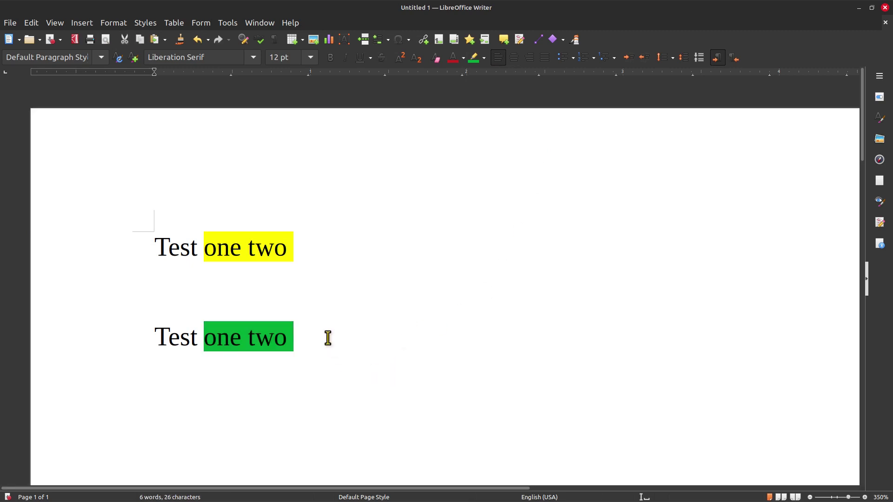
Step: Enter "tetete" two line breaks below the green-highlighted text and remove the highlighting from the new word
key("Return")
key("Return")
type("tetete")
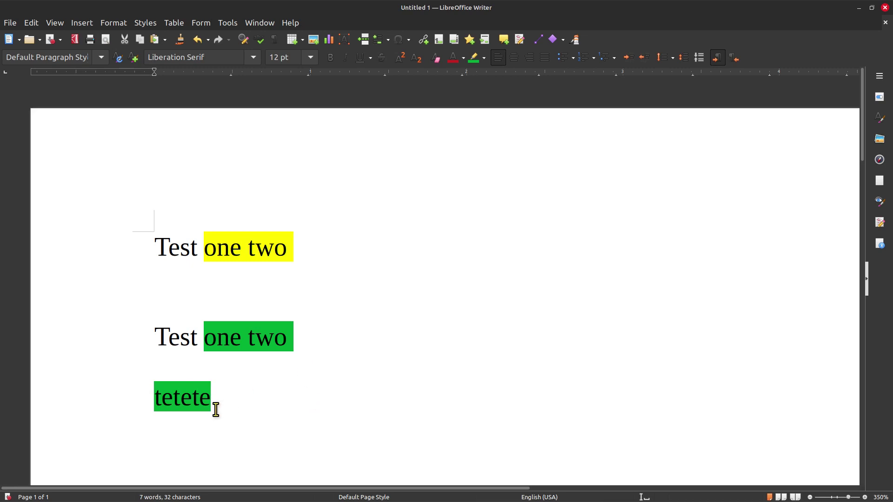
left_click_drag(156, 394, 233, 401)
left_click(484, 57)
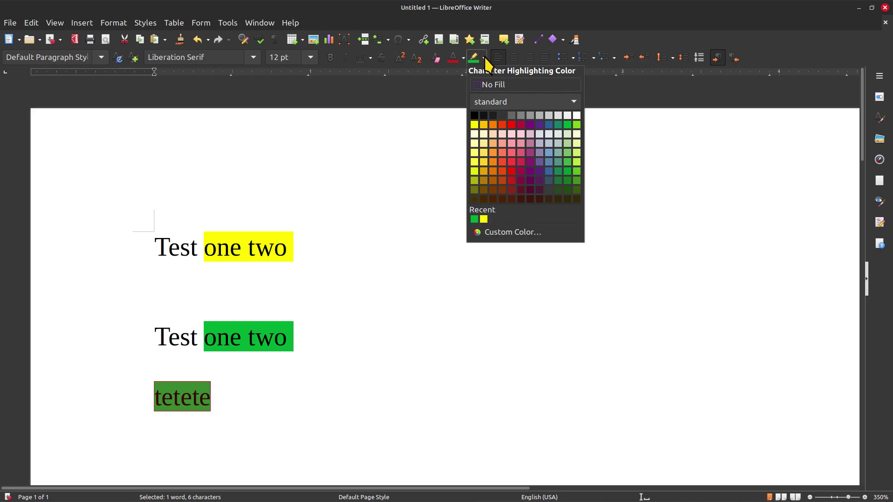
left_click(505, 85)
left_click(304, 437)
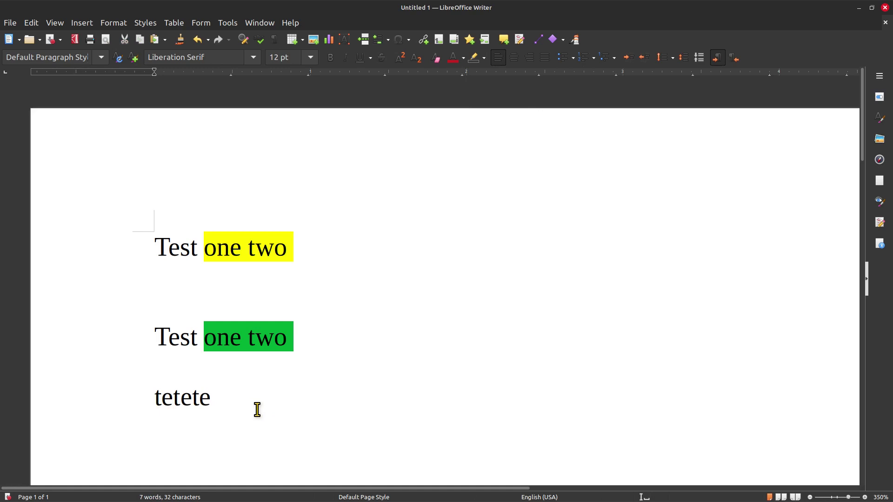
Step: Set the desktop panel's auto-hide option to "Always show panel" and restore the Writer window from its maximized size
mouse_move(296, 490)
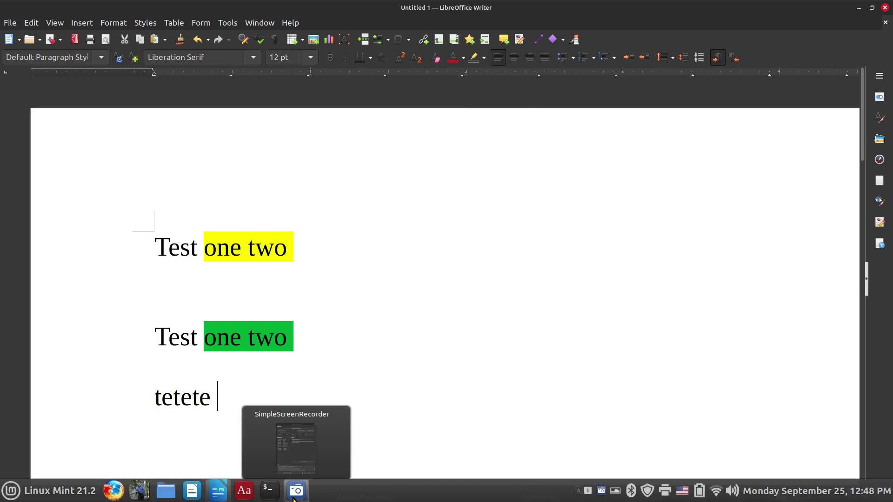
right_click(361, 494)
left_click(336, 312)
left_click(560, 151)
left_click(543, 139)
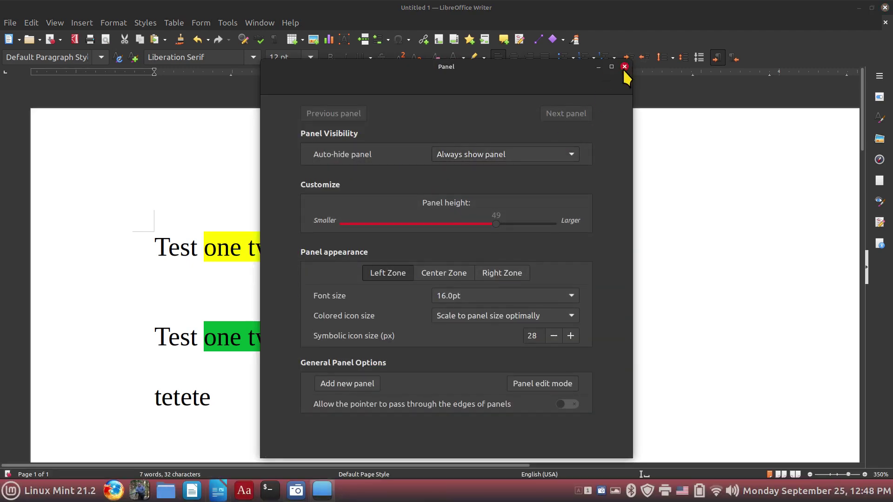
left_click(625, 66)
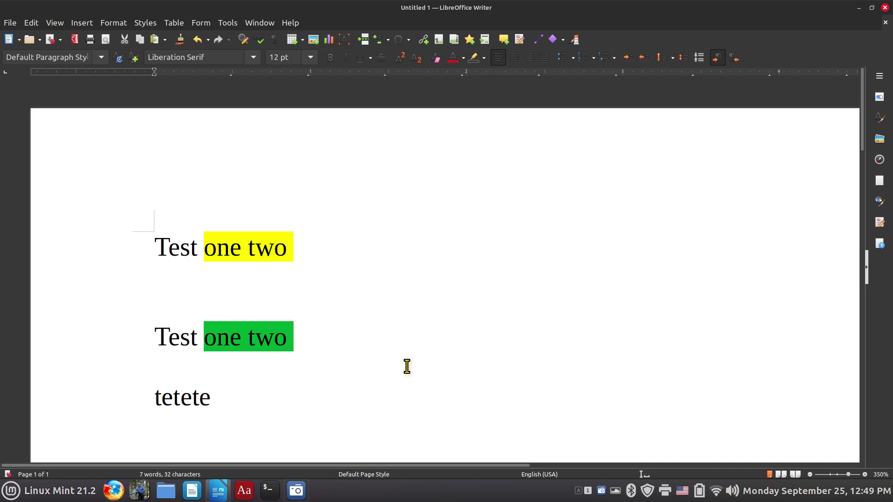
double_click(451, 17)
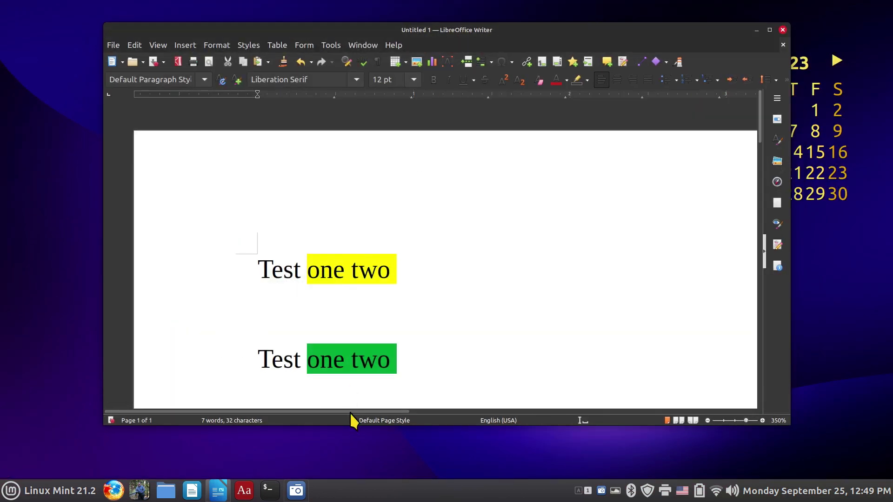
Step: Launch the GoldenDict dictionary and open its preferences, closing them without changes
left_click(246, 495)
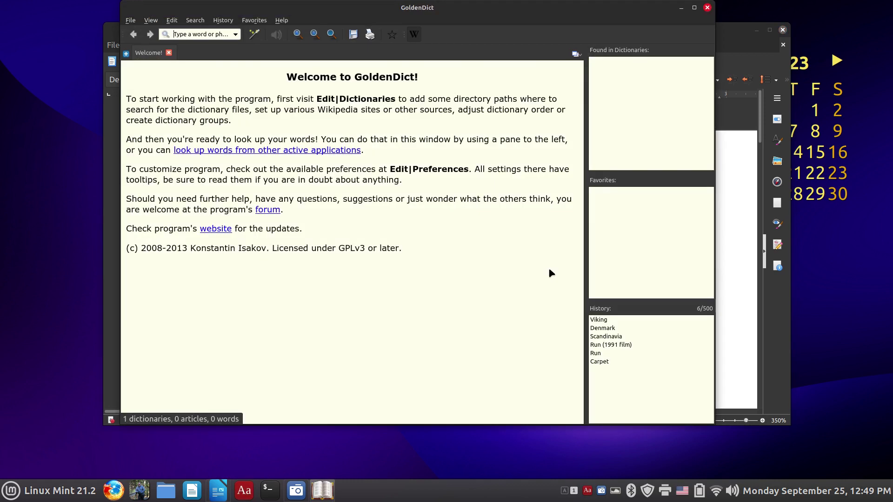
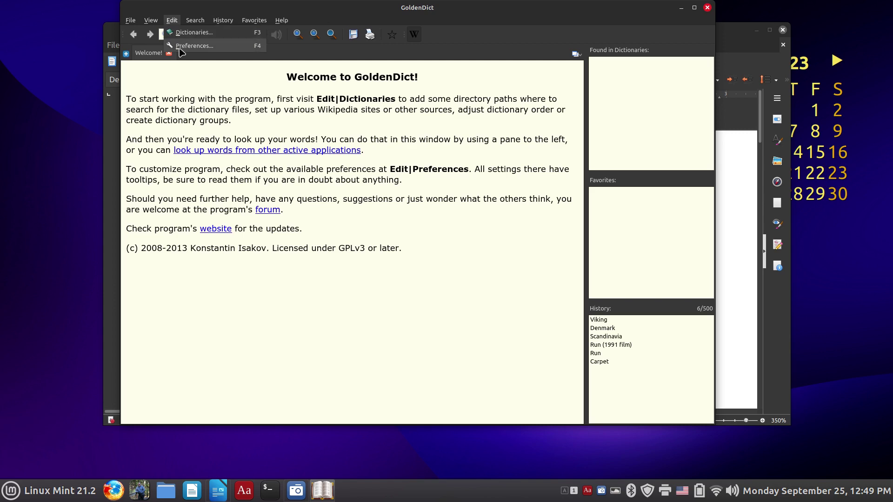
left_click(183, 46)
left_click(565, 89)
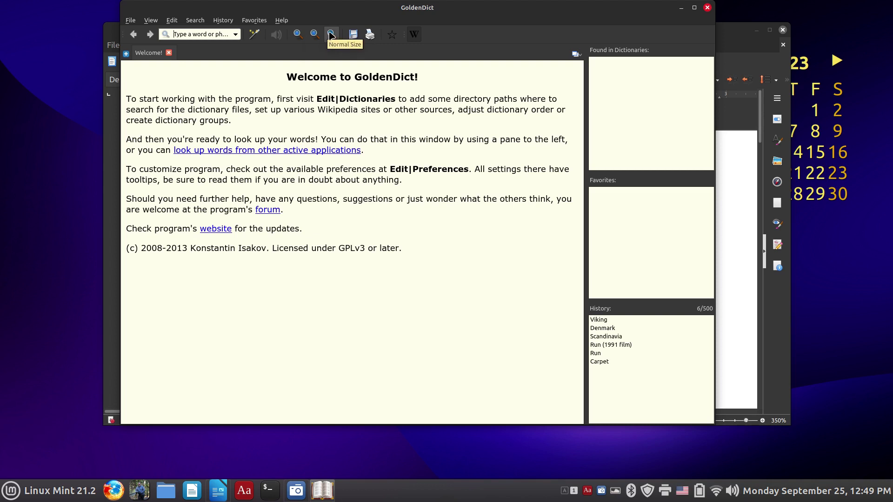
Step: Reset the dictionary's welcome page to normal size and try out larger and smaller text zoom levels
left_click(331, 34)
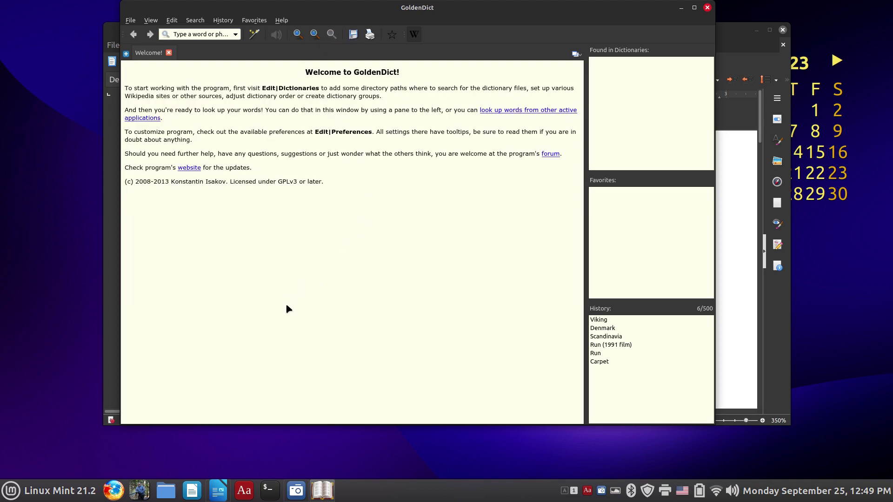
scroll(350, 328, "up", 10)
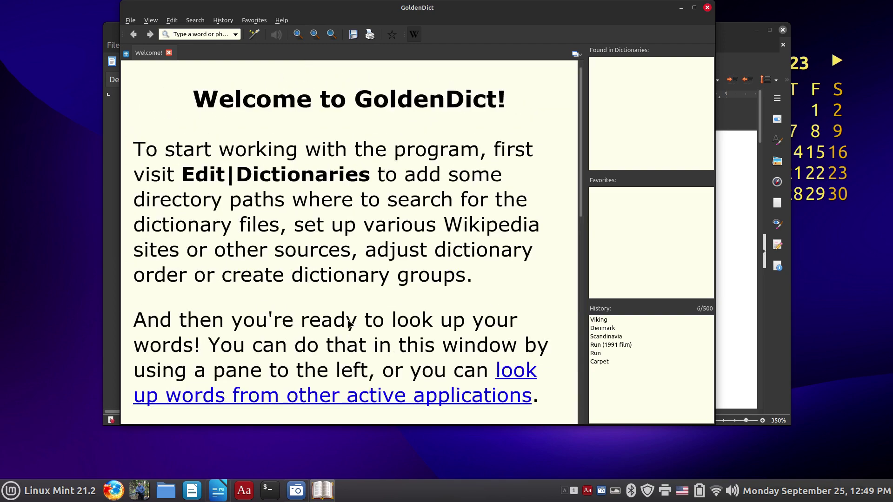
scroll(283, 196, "down", 15)
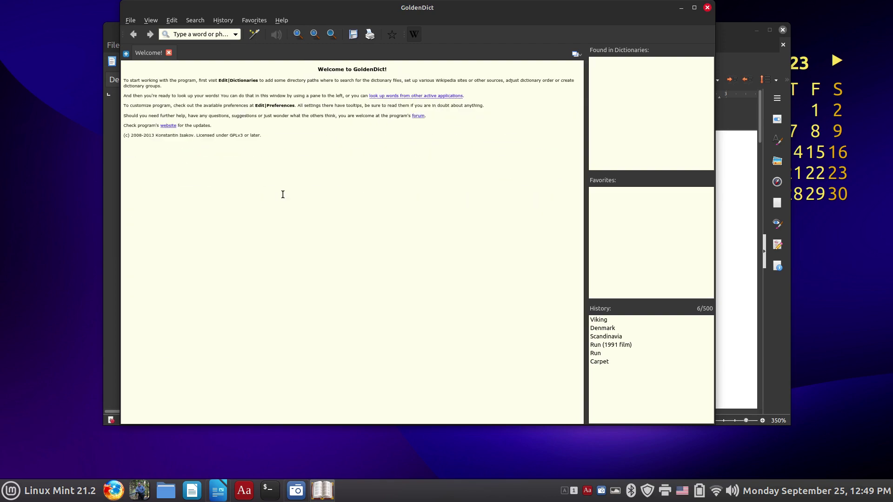
scroll(311, 292, "up", 8)
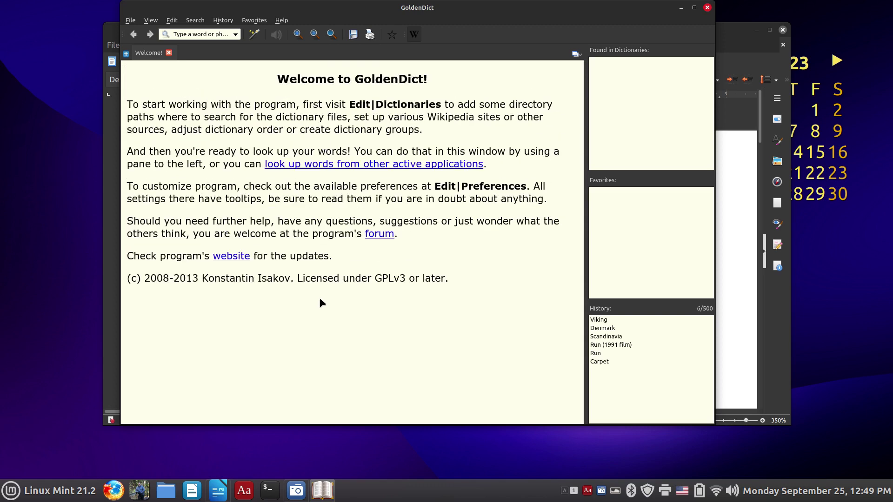
scroll(321, 293, "down", 2)
scroll(319, 284, "up", 2)
scroll(302, 361, "down", 2)
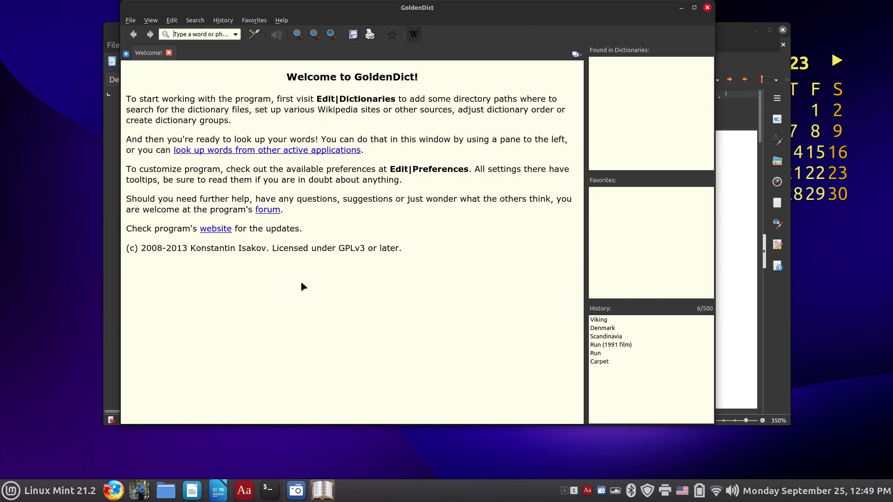
Step: Look up "viking", open the Viking article, and skim it at reduced and enlarged text sizes
type("viking")
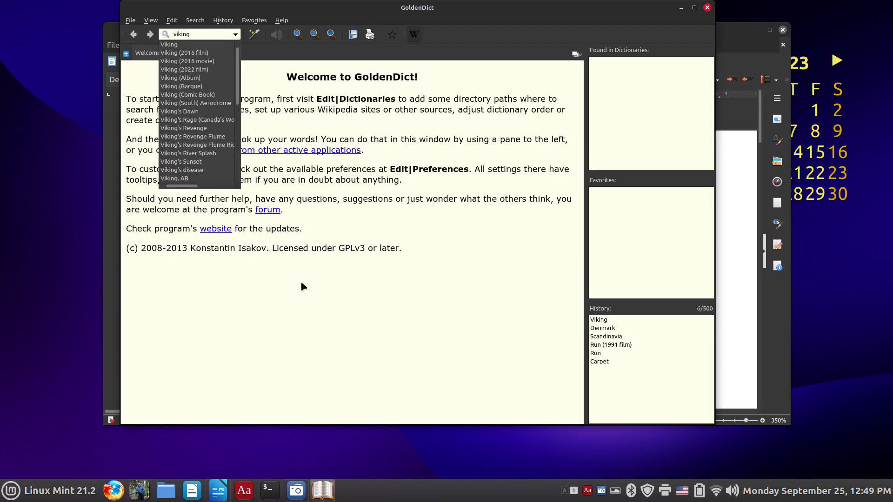
left_click(176, 45)
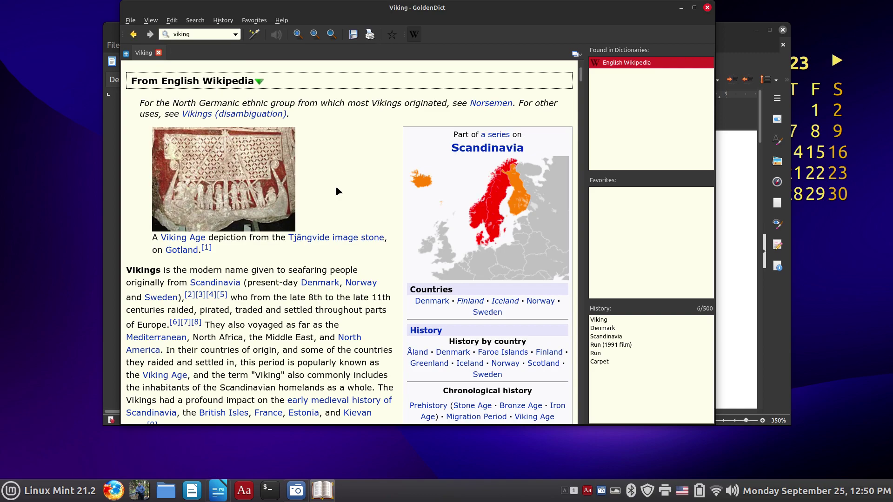
scroll(336, 185, "down", 4, "ctrl")
scroll(335, 199, "down", 15)
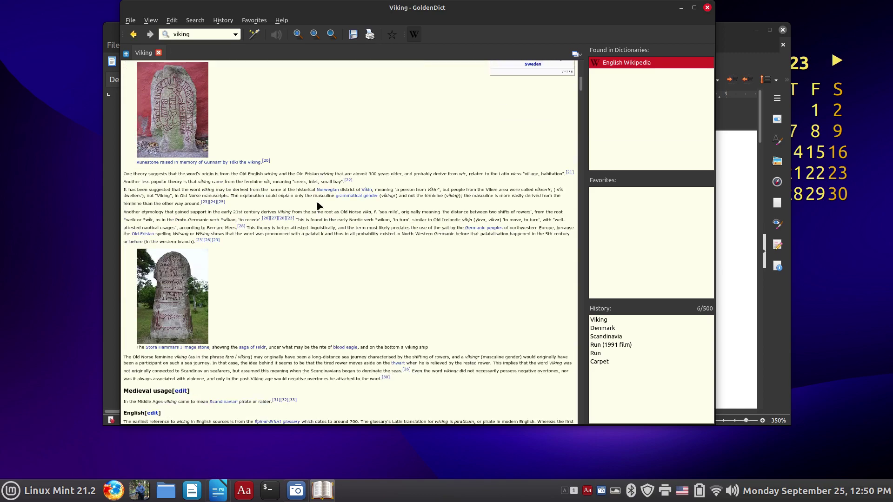
scroll(317, 206, "down", 12)
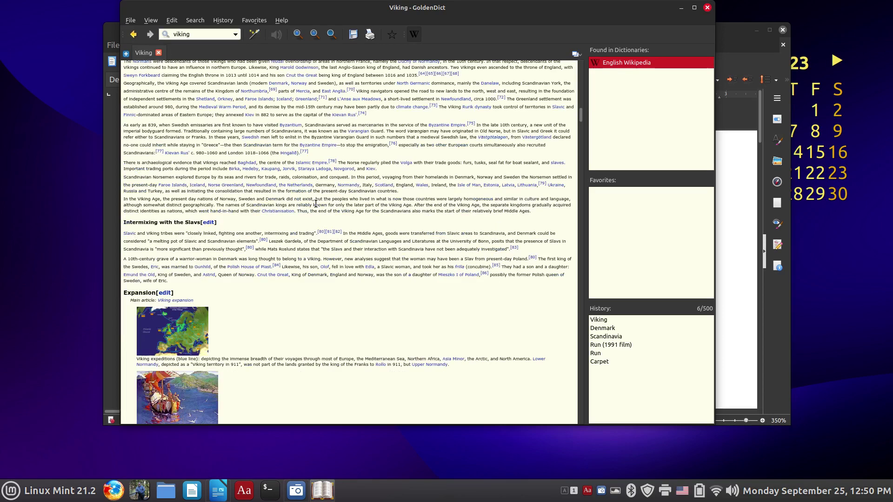
scroll(317, 218, "up", 20)
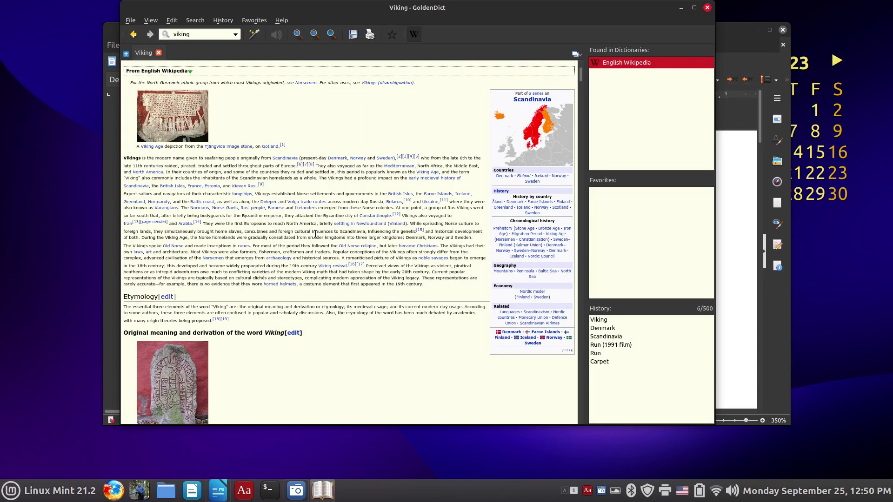
scroll(311, 248, "up", 8, "ctrl")
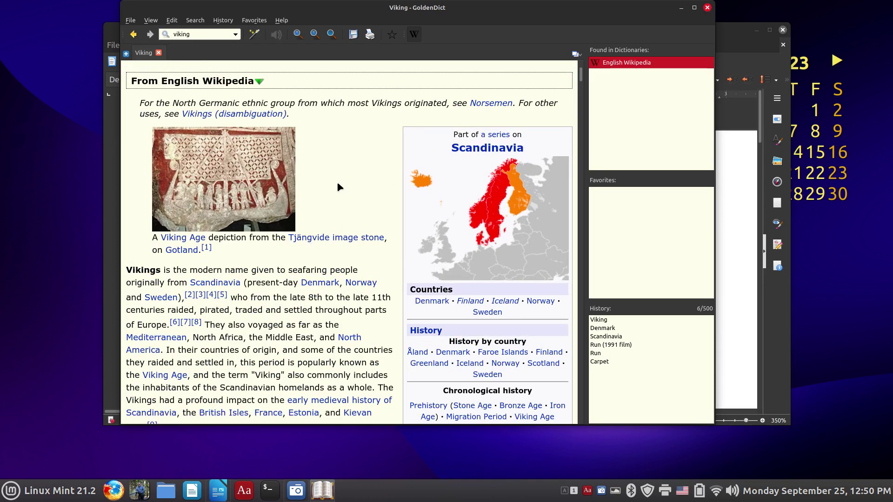
scroll(338, 188, "down", 1)
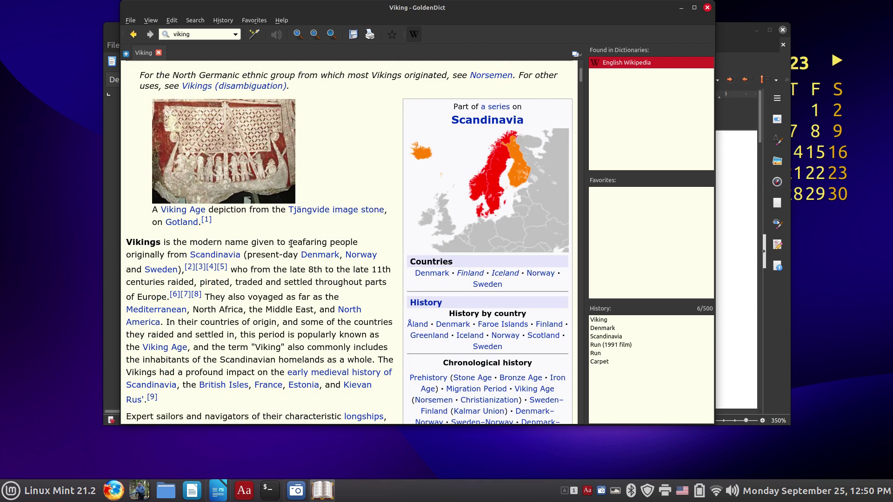
Step: Select "seafaring people" in the article's opening sentence, and close the dictionary to return to the Writer document
left_click_drag(289, 244, 354, 240)
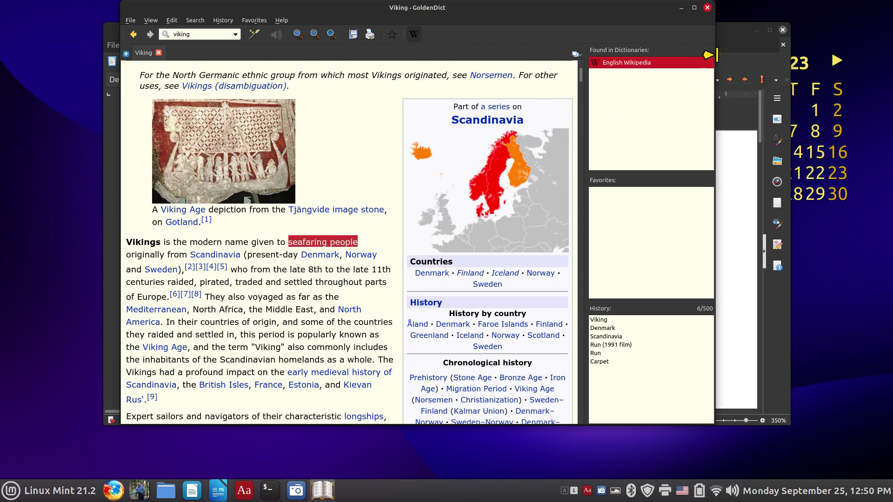
left_click(707, 7)
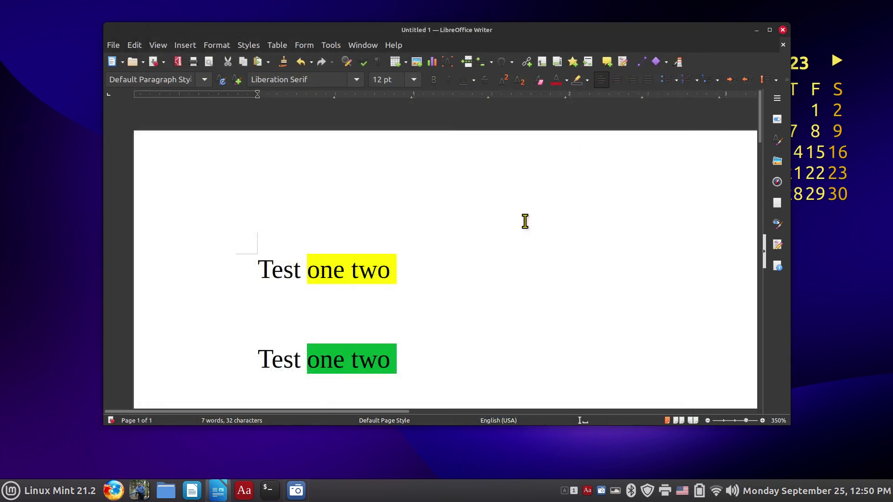
scroll(459, 297, "down", 2)
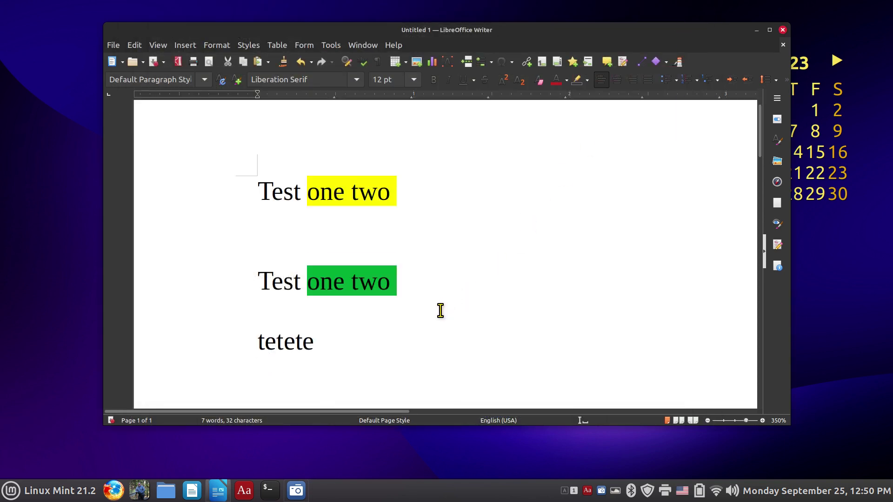
Step: Write "Test One" below "tetete", append "seafaring people" copied from GoldenDict's Viking article, and start a new paragraph
type("Test One")
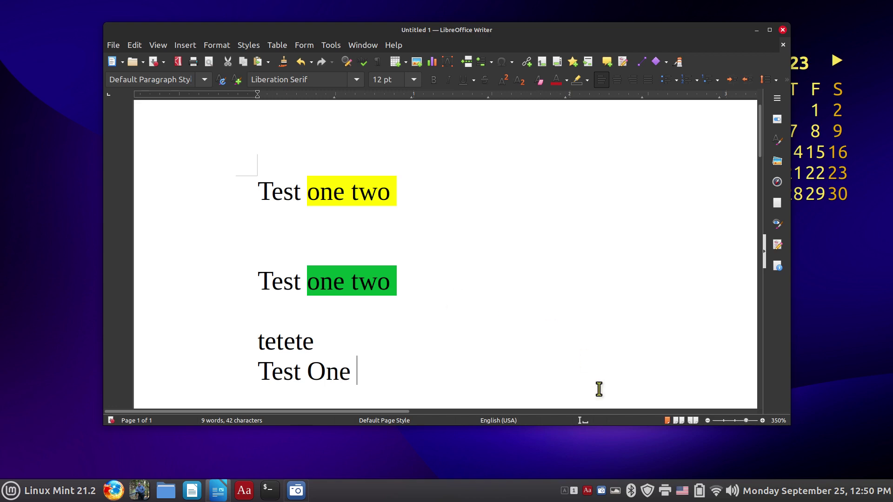
left_click(587, 489)
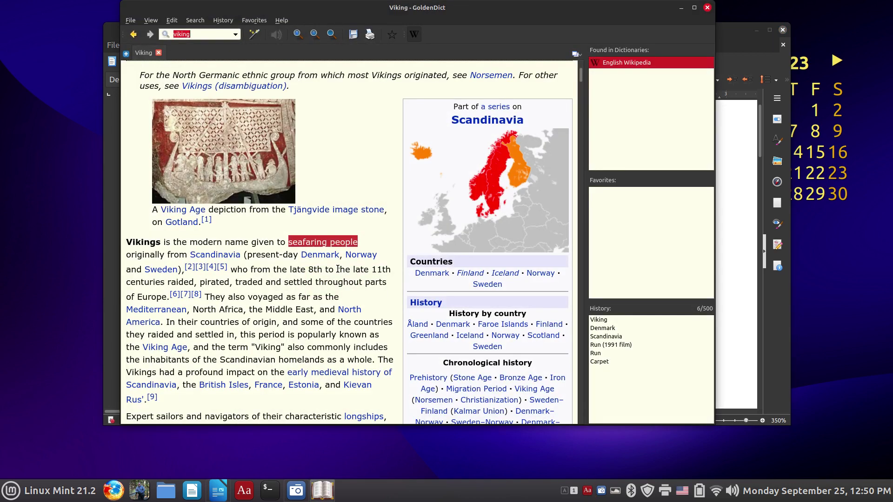
right_click(315, 240)
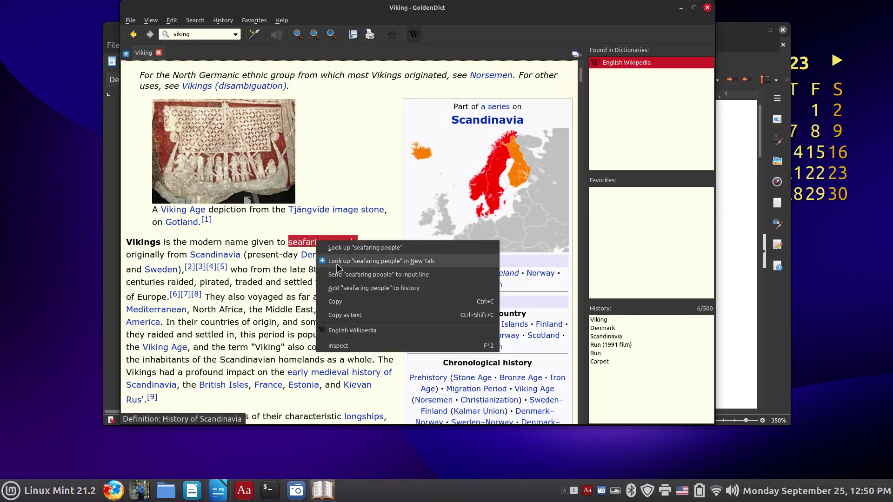
left_click(361, 302)
left_click(707, 7)
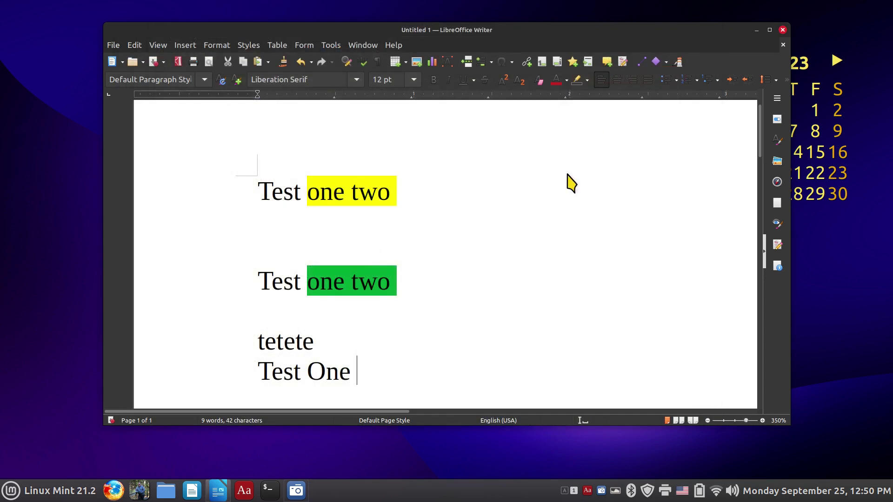
key("ctrl+v")
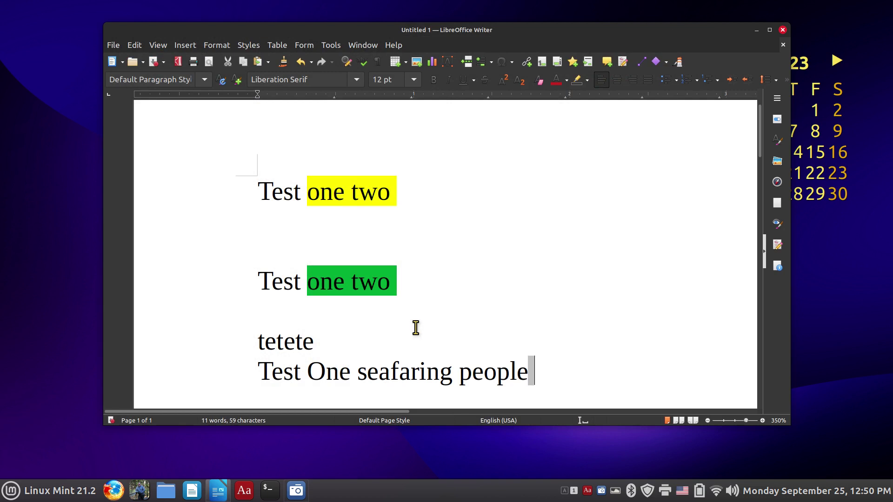
key("Return")
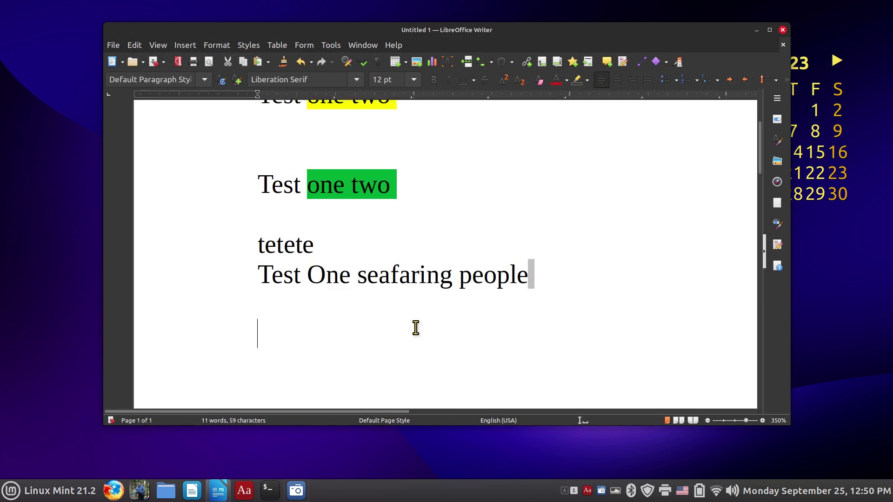
Step: Copy the Viking ship stone image from the GoldenDict article and paste it below the last line of the Writer document
left_click(589, 494)
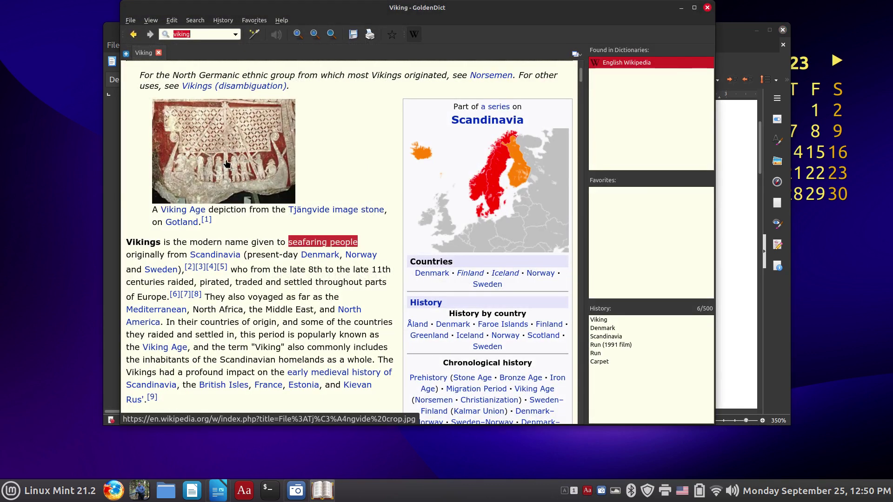
right_click(222, 137)
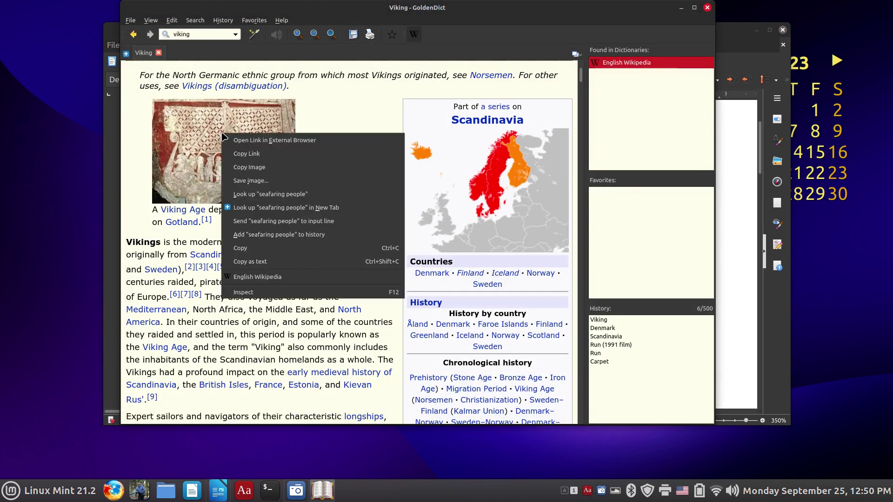
left_click(340, 161)
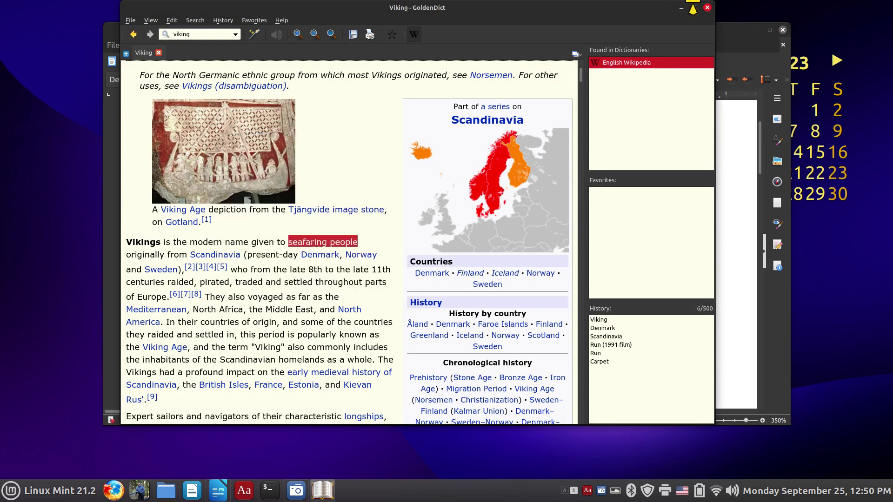
left_click(706, 8)
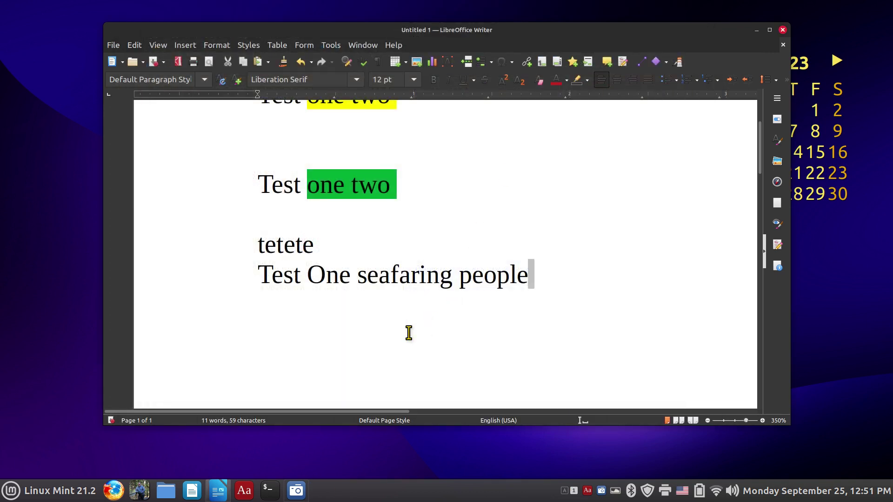
right_click(263, 347)
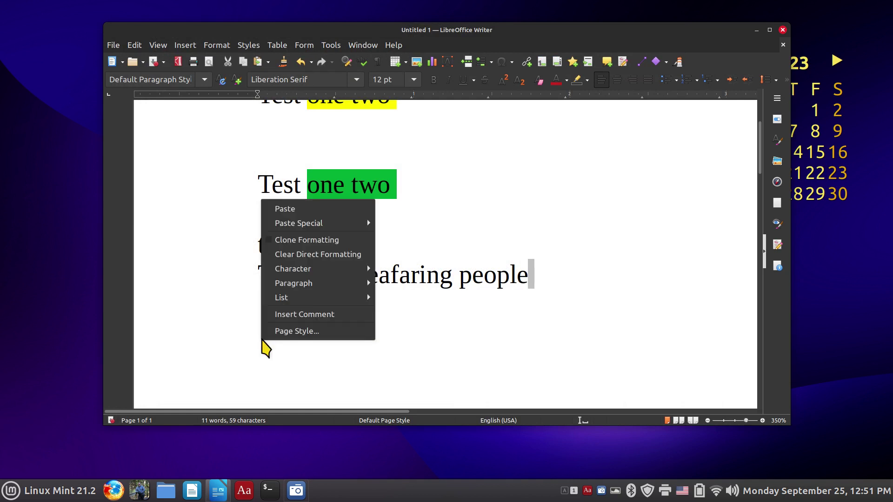
left_click(297, 207)
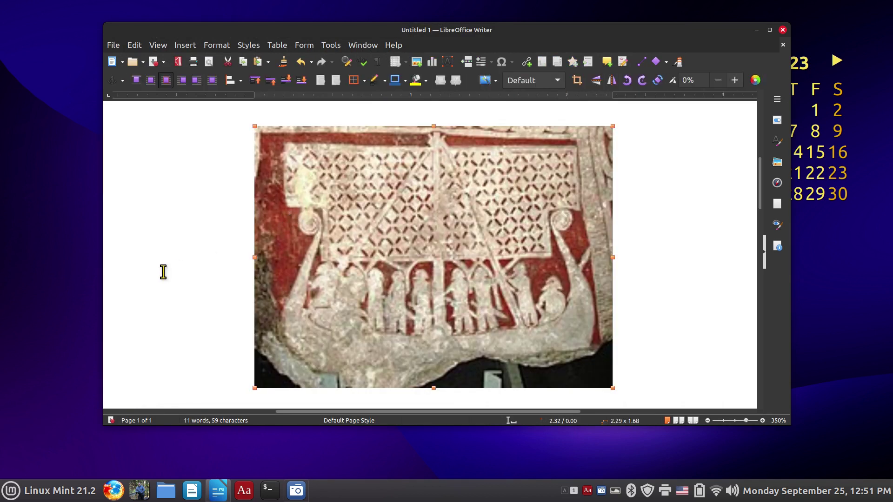
Step: Shrink the ship picture to about 1.63 x 1.19, shift it toward the text's start, and insert an empty line above it
scroll(128, 247, "down", 6)
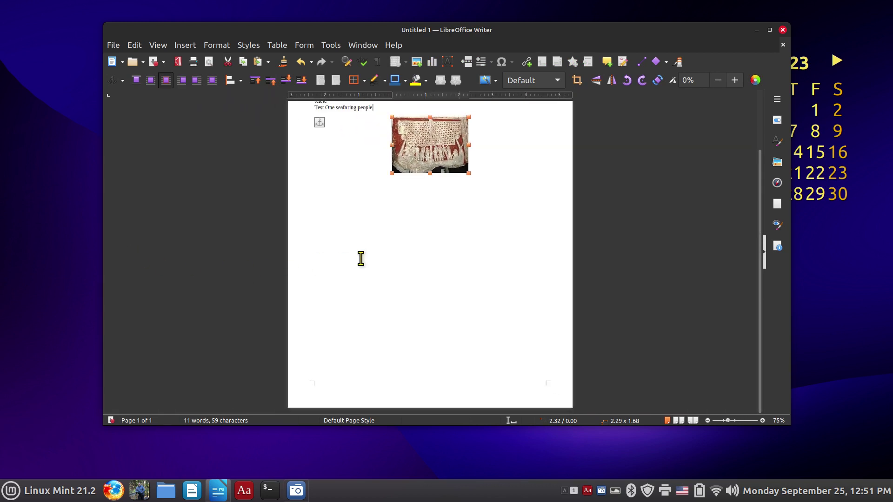
scroll(361, 258, "up", 3)
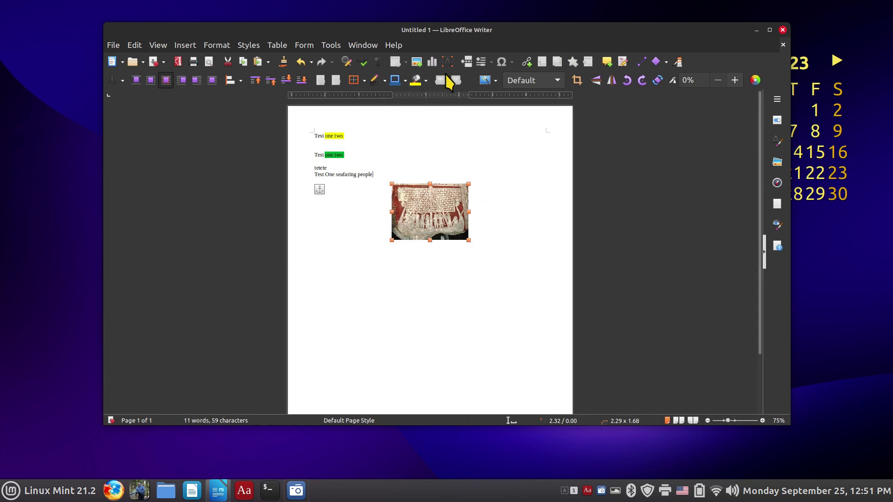
left_click(348, 173)
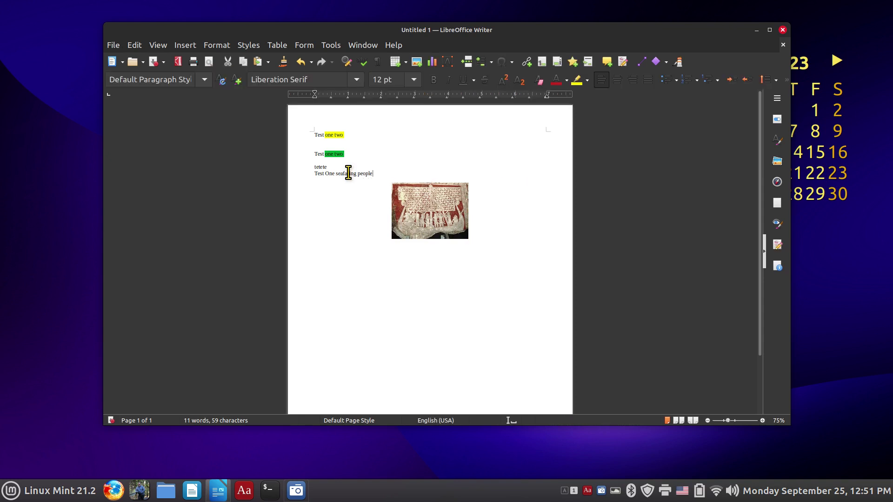
scroll(367, 309, "up", 5, "ctrl")
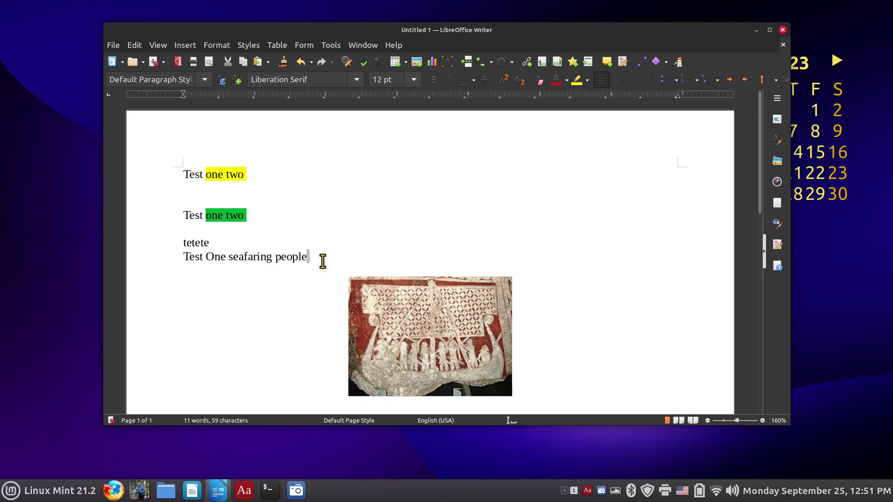
scroll(322, 260, "down", 3, "ctrl")
scroll(322, 260, "up", 3, "ctrl")
left_click(411, 319)
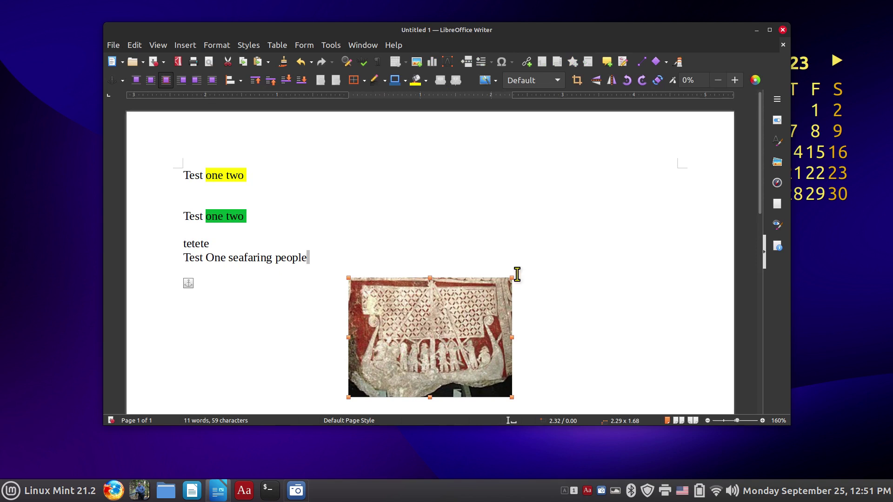
left_click_drag(512, 279, 318, 338)
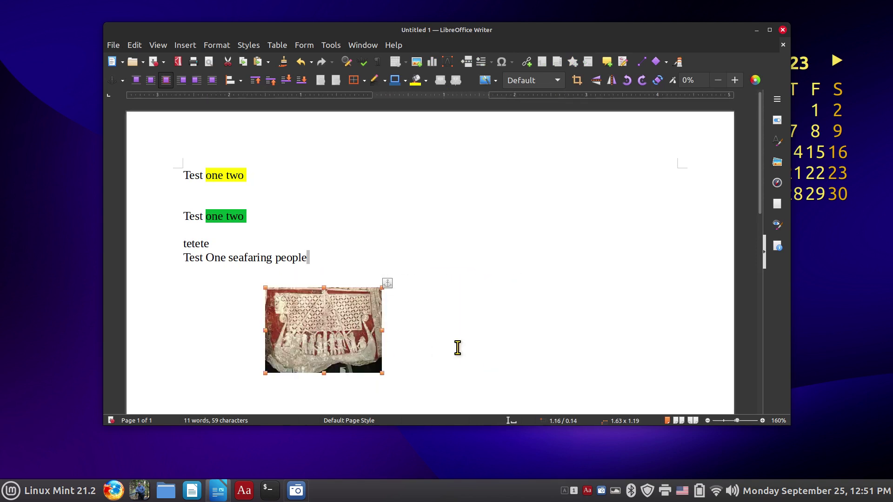
left_click(484, 315)
key("Return")
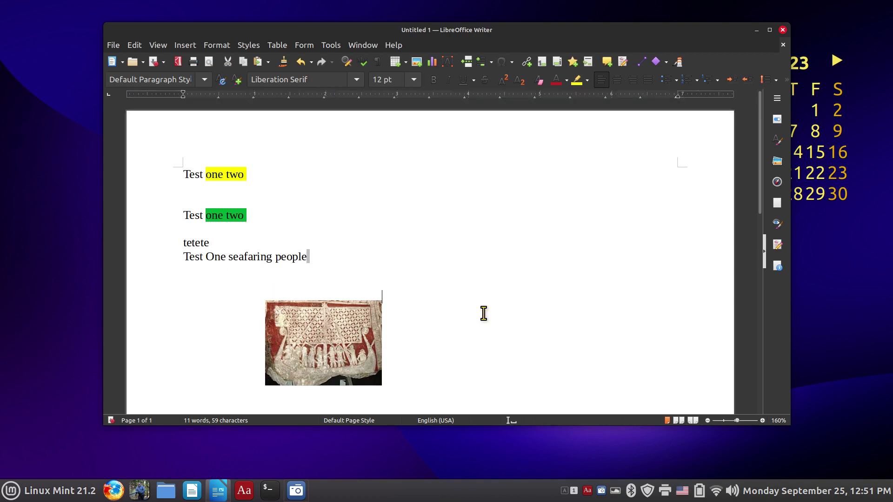
Step: Copy the runestone image from the Viking article's word-origin section in GoldenDict and paste it into the Writer document
scroll(543, 267, "down", 5)
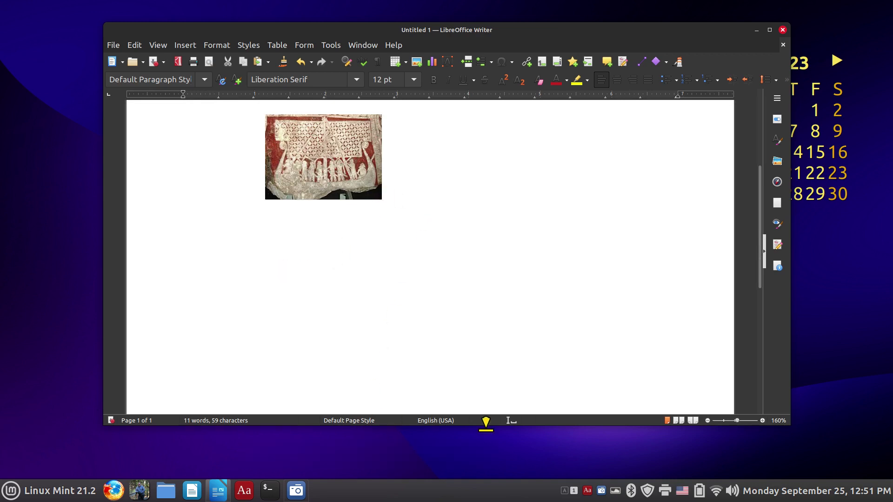
left_click(588, 490)
scroll(357, 277, "down", 15)
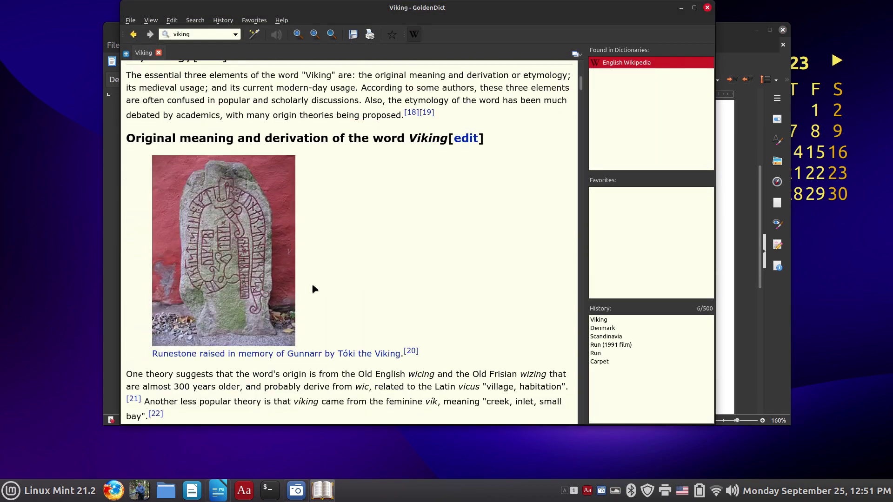
right_click(205, 254)
left_click(256, 287)
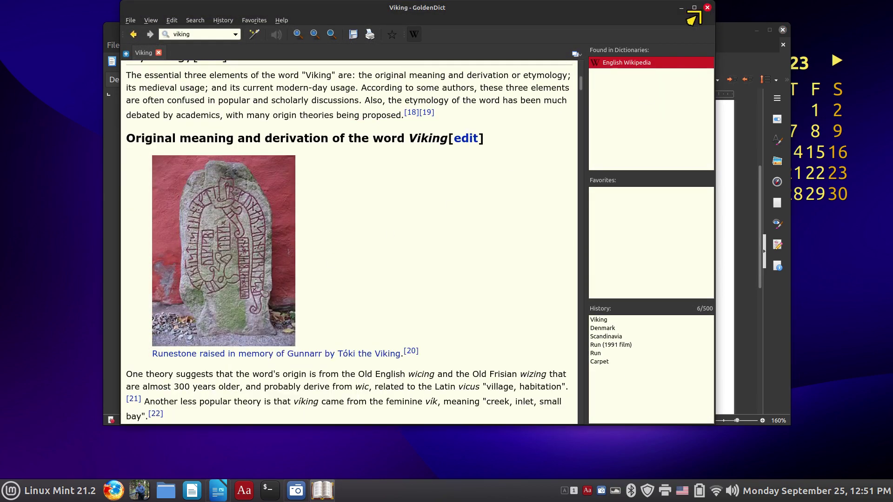
left_click(707, 8)
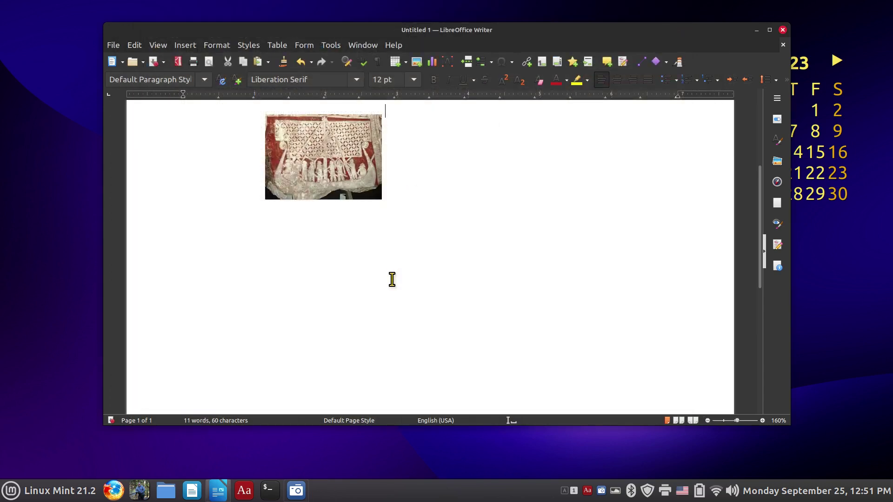
key("ctrl+v")
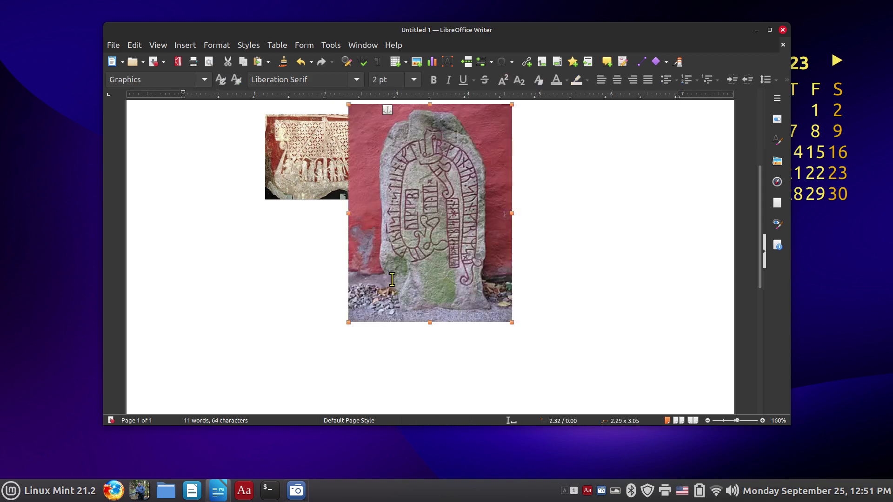
Step: Shrink the runestone picture to about 1.01 x 1.34, place it beside the ship picture, and set the page zoom to 120%
left_click_drag(440, 191, 564, 207)
left_click_drag(632, 122, 483, 287)
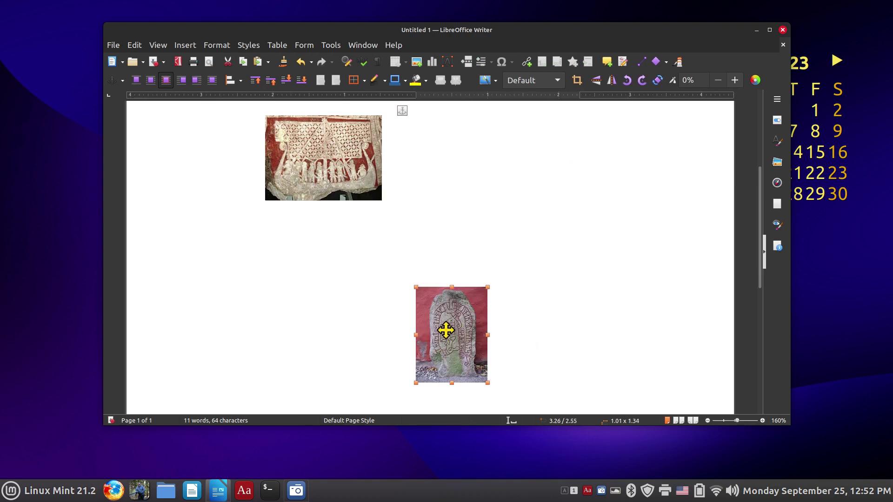
left_click_drag(446, 329, 439, 166)
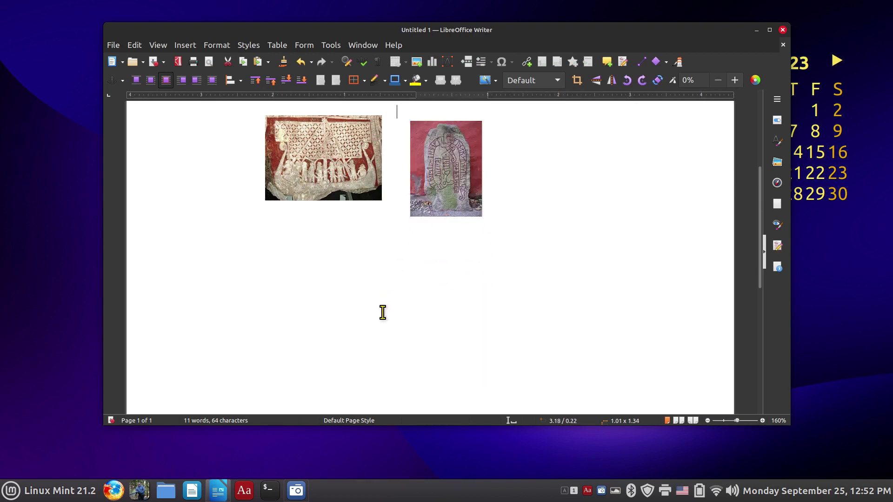
left_click(420, 350)
scroll(365, 348, "down", 3, "ctrl")
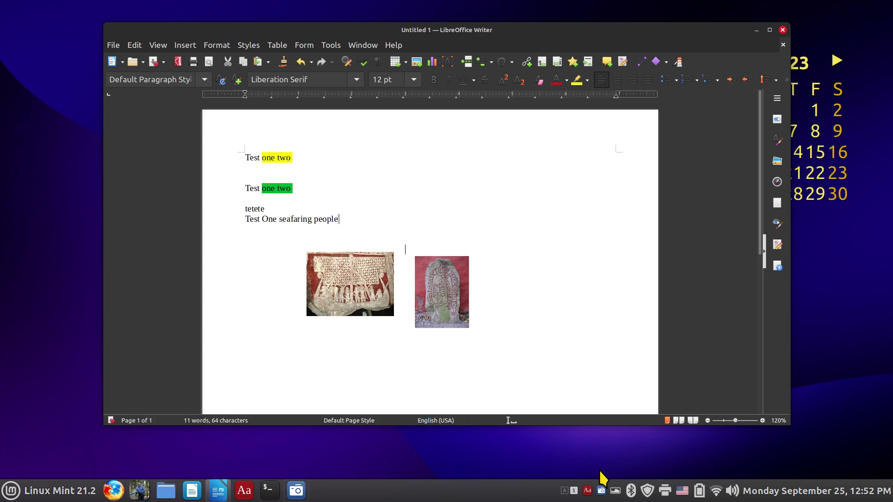
Step: Copy "word's origin" from the paragraph below the runestone in GoldenDict and paste it above the runestone picture in Writer
left_click(588, 494)
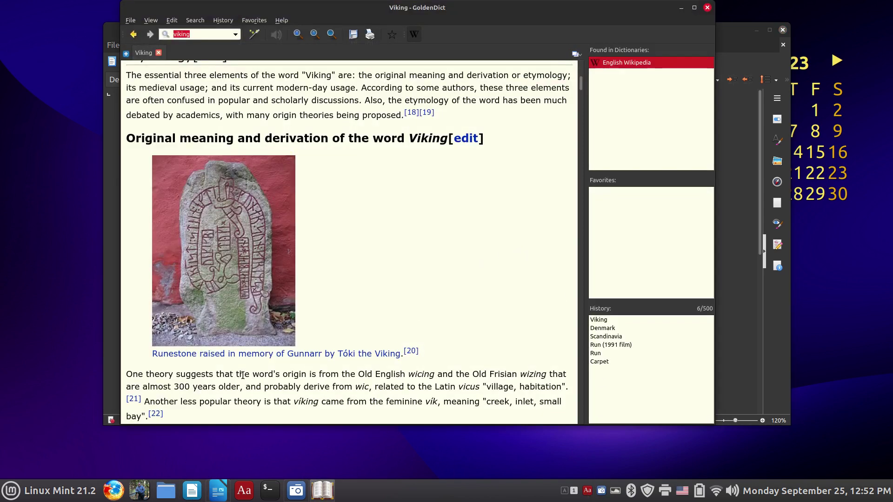
left_click_drag(252, 375, 304, 378)
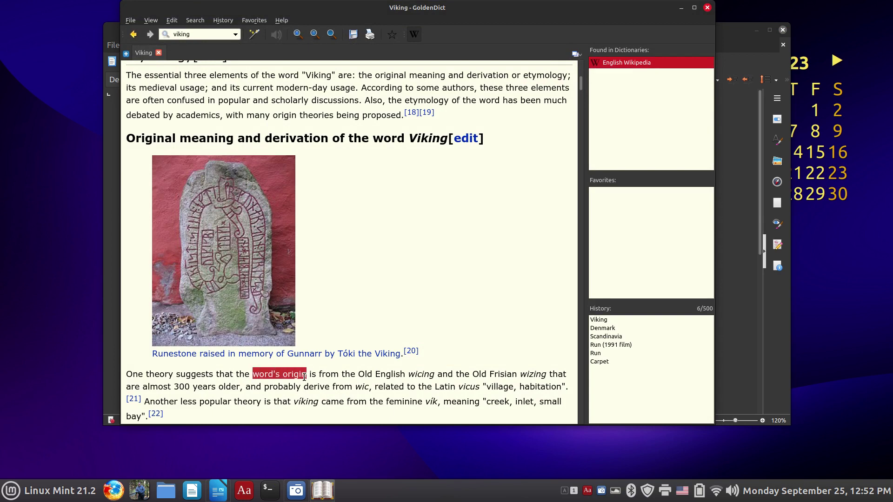
right_click(271, 374)
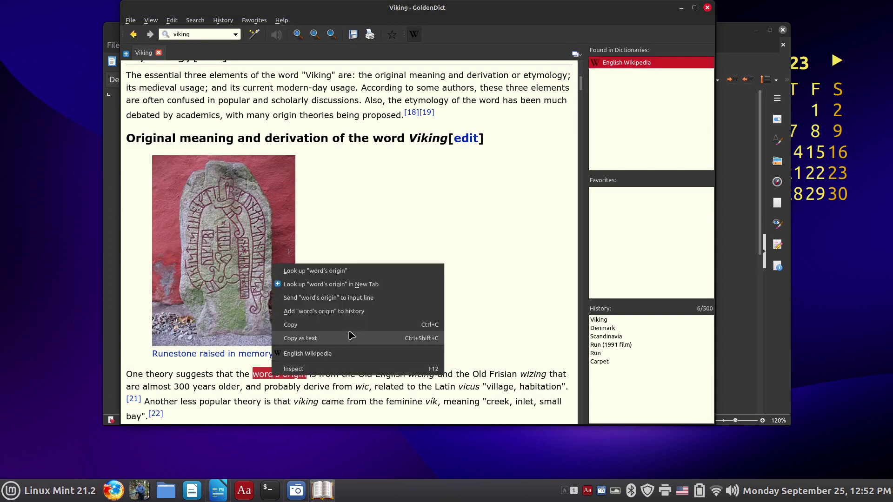
left_click(315, 328)
left_click(681, 8)
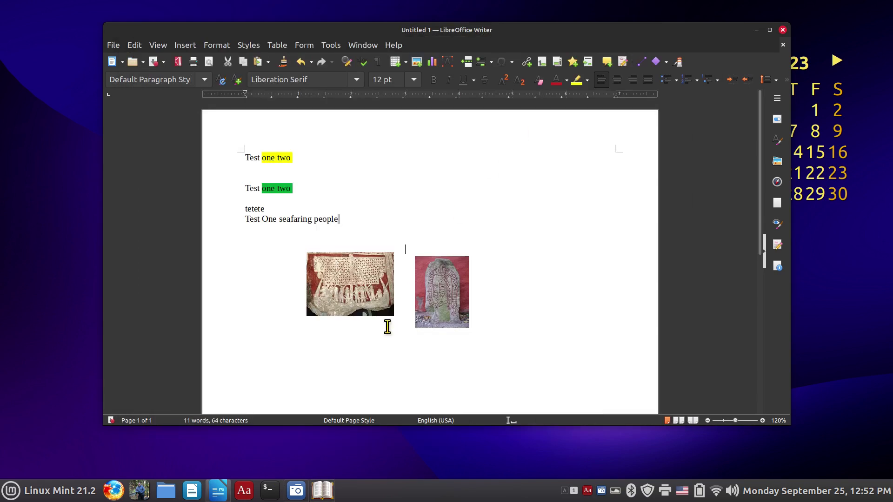
right_click(404, 247)
left_click(441, 259)
Step: Minimize the Writer document, reopen GoldenDict, and return to the beginning of the Viking article at a slightly smaller text size
left_click(588, 495)
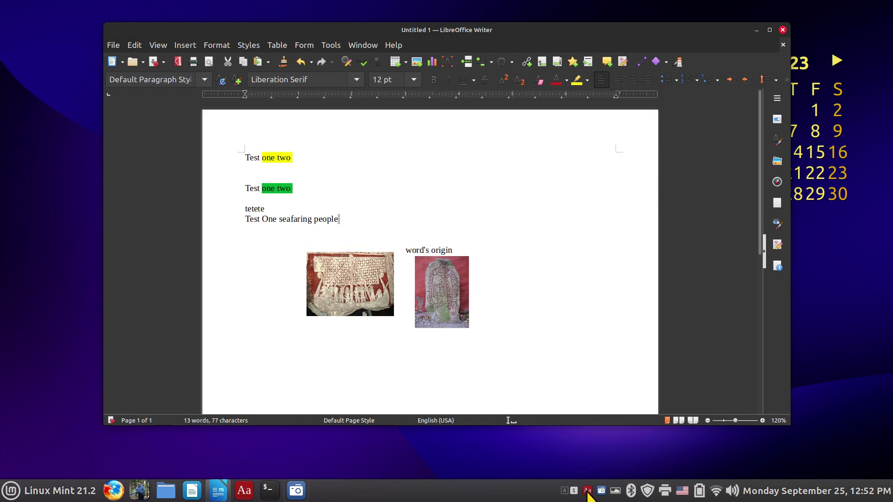
left_click(756, 30)
left_click(587, 490)
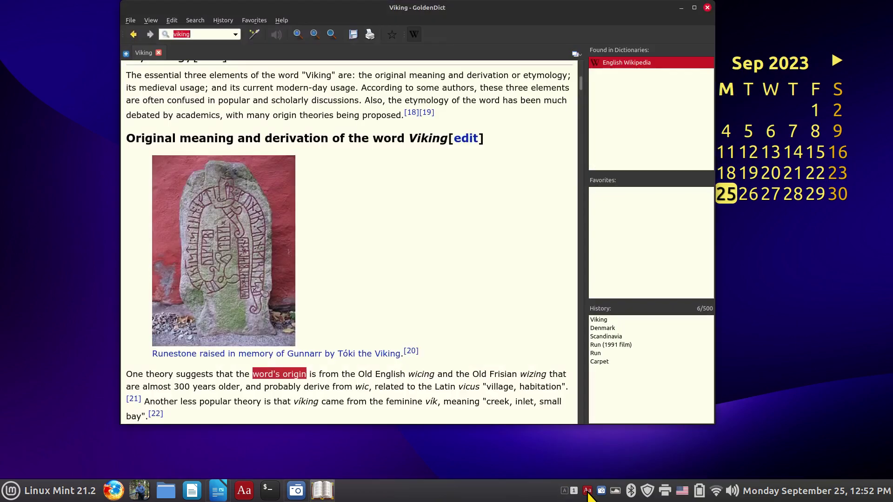
scroll(358, 261, "up", 15)
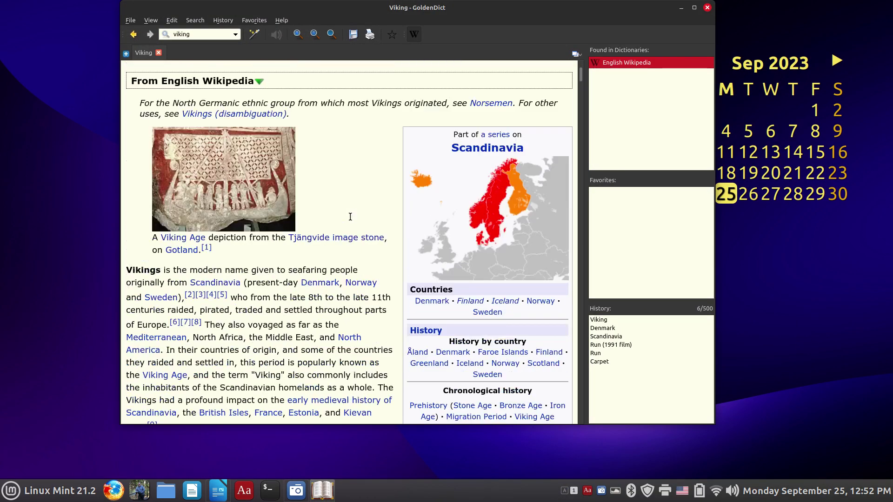
scroll(353, 220, "down", 2)
scroll(354, 219, "up", 1)
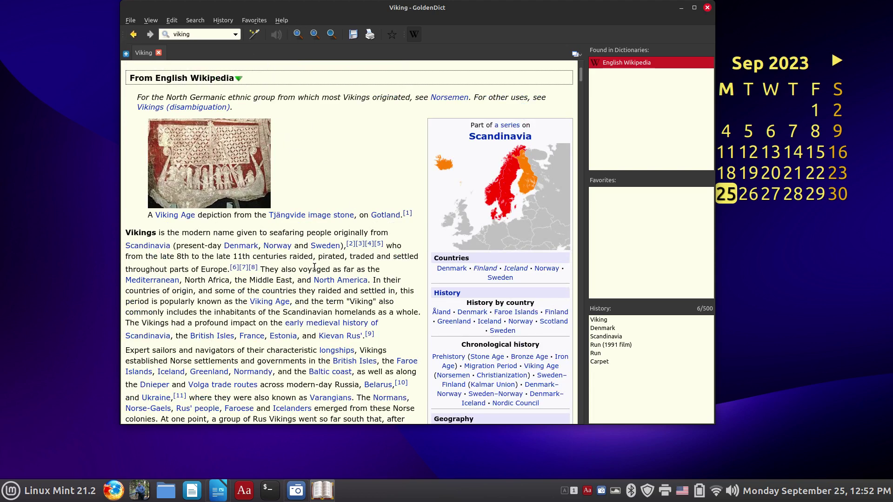
Step: Open the Denmark article from the Viking article's introduction and view it at a slightly smaller text size
left_click(237, 246)
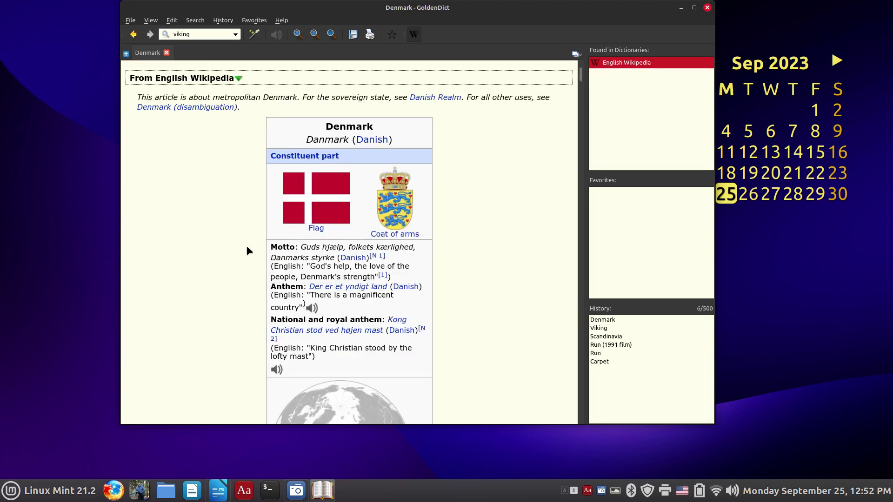
scroll(496, 257, "down", 2)
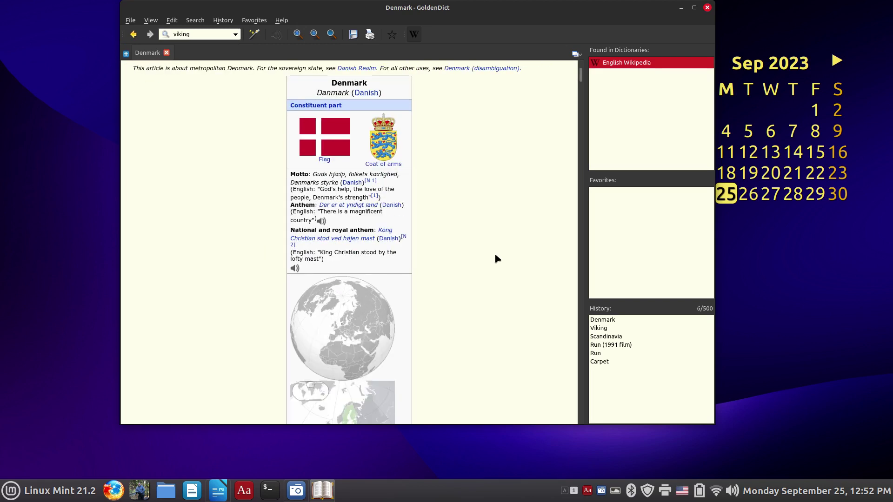
scroll(496, 253, "up", 1)
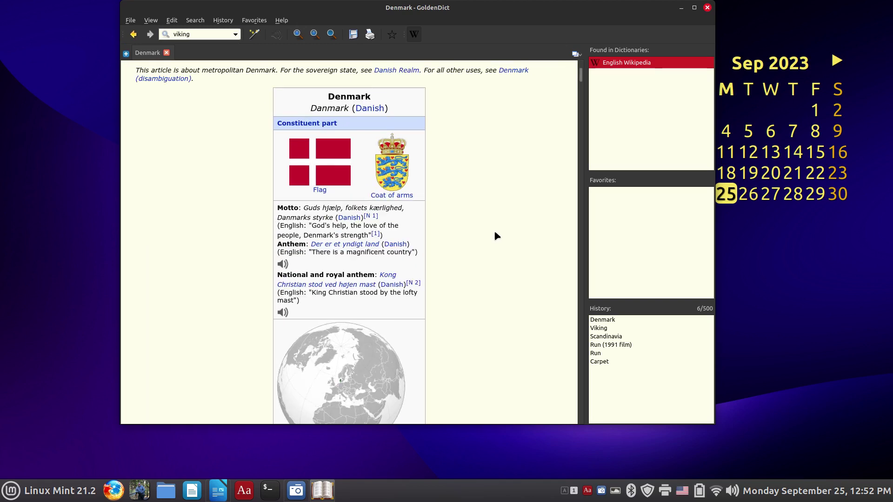
Step: Close the GoldenDict window and quit the instance still running in the background
left_click(708, 8)
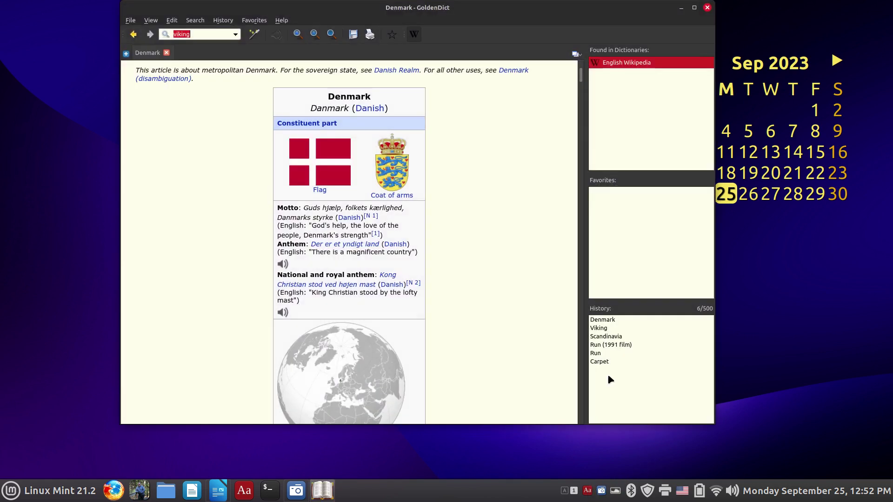
left_click(707, 7)
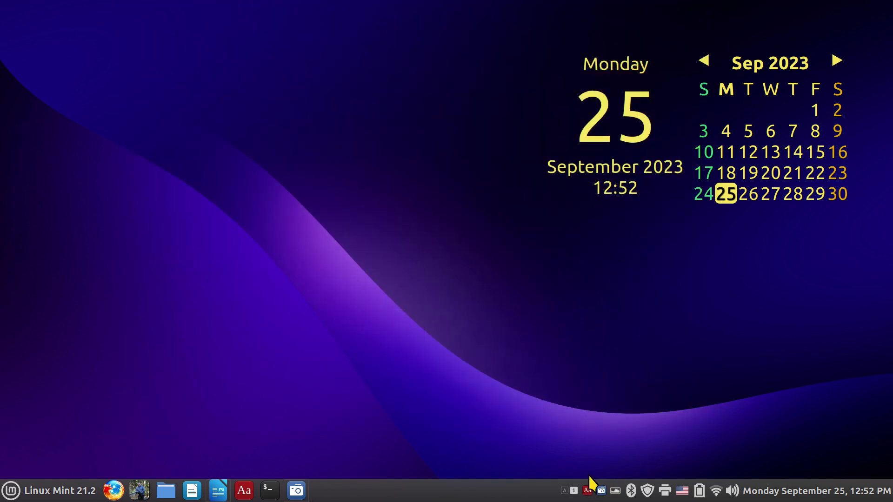
left_click(587, 491)
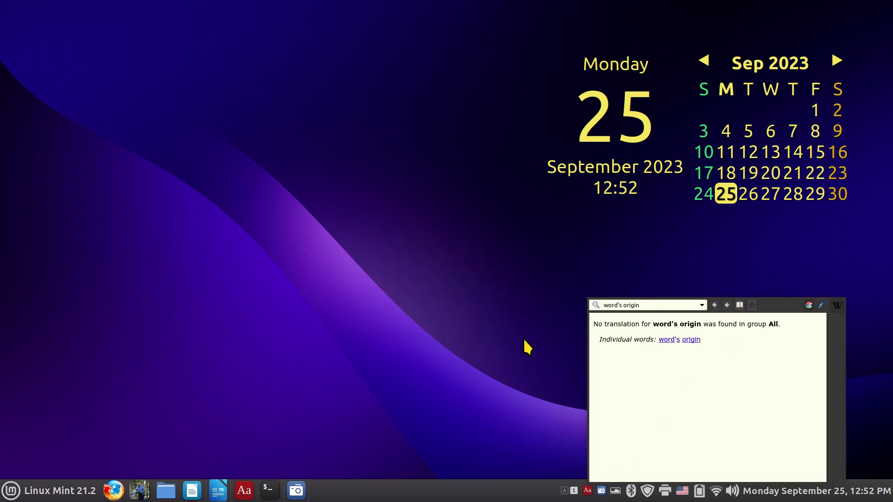
right_click(587, 491)
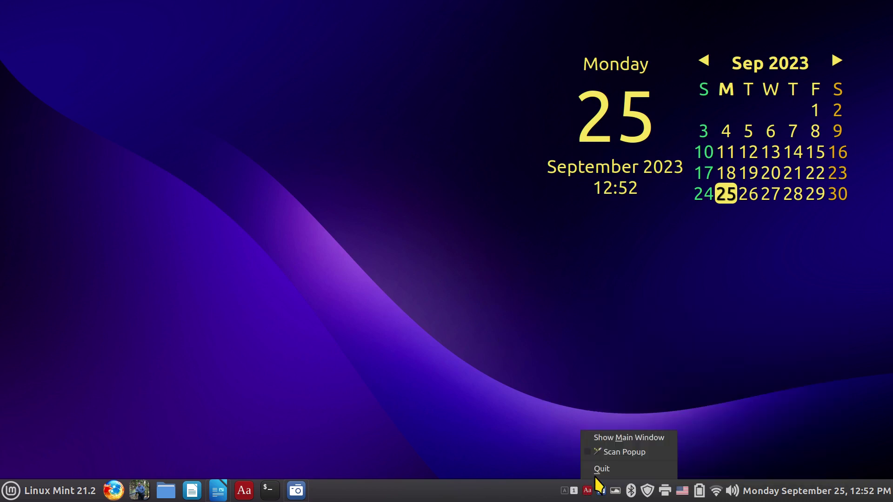
left_click(605, 469)
Step: Relaunch GoldenDict to check its version in the About information, and close its window
left_click(244, 491)
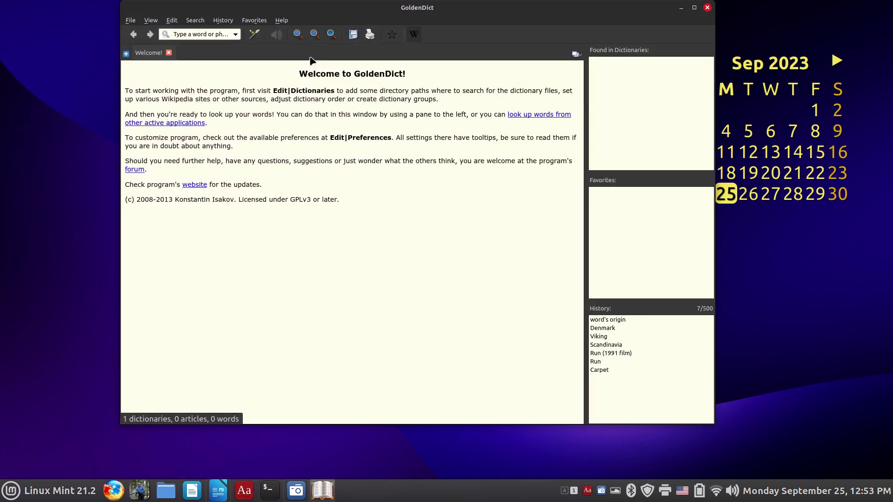
left_click(281, 20)
left_click(300, 95)
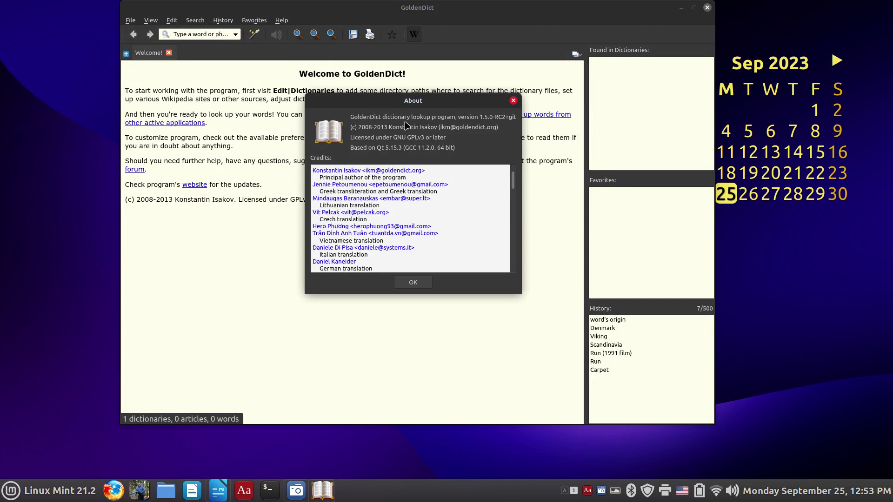
left_click(513, 101)
left_click(707, 8)
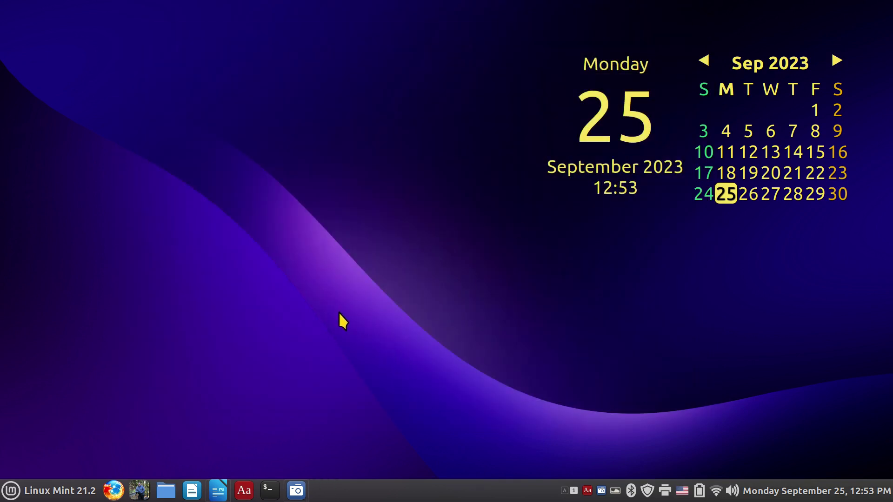
Step: Bring back the Untitled 1 Writer document and close it without saving the changes
left_click(220, 491)
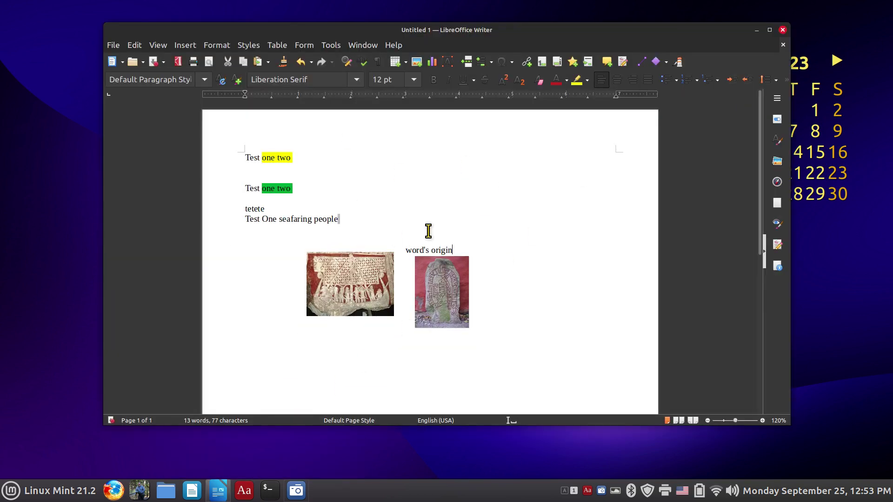
mouse_move(507, 30)
left_mouse_down()
mouse_move(508, 3)
mouse_move(501, 42)
left_mouse_up()
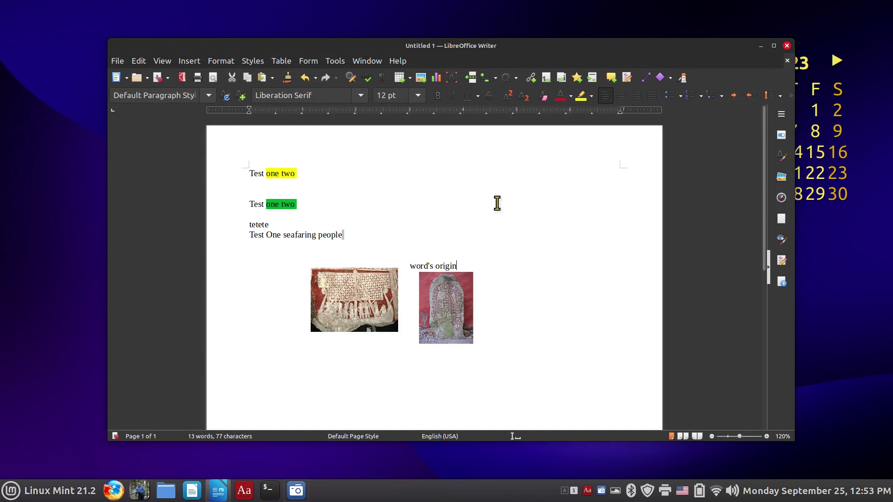
key("alt+F4")
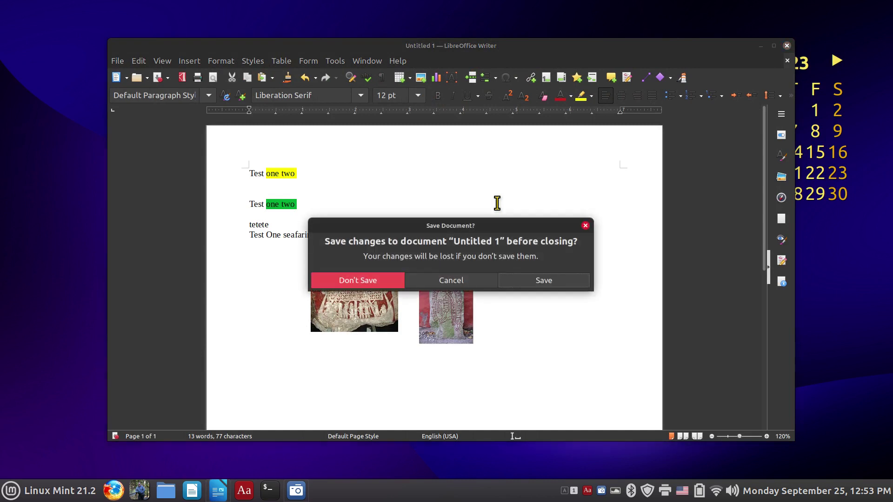
left_click(365, 283)
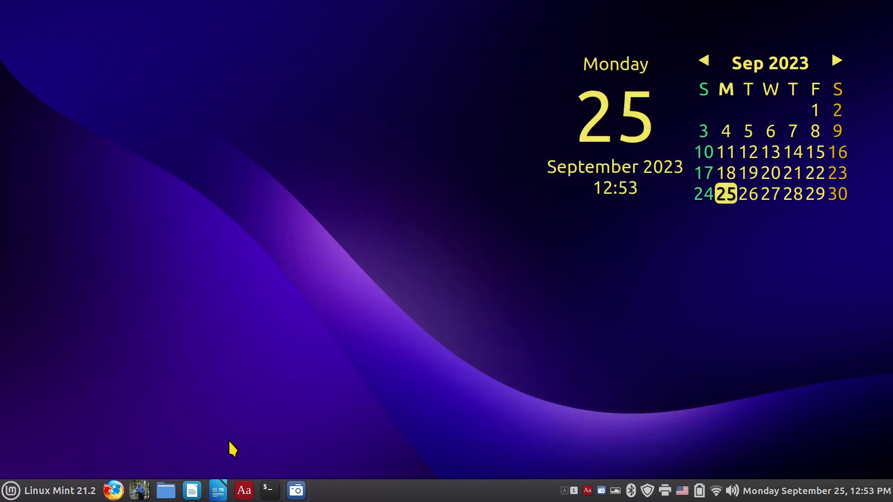
Step: Open Software Manager and alternate its window between maximized and restored, leaving it maximized
left_click(12, 489)
left_click(20, 97)
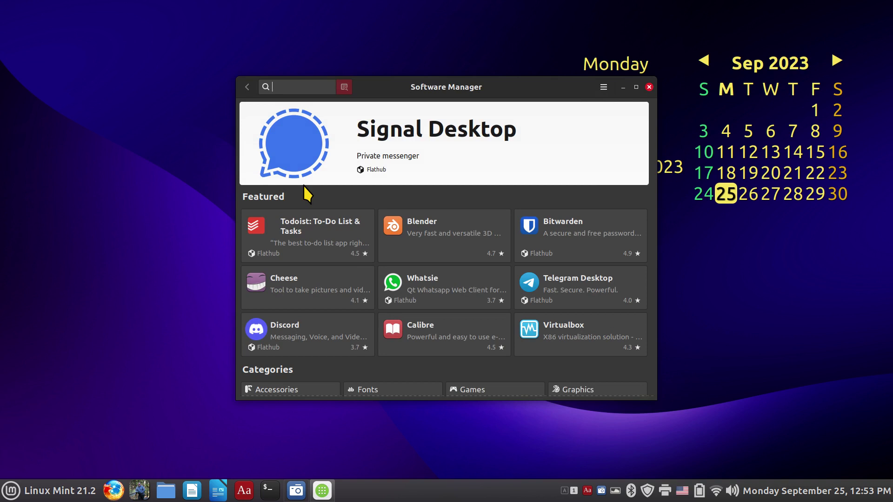
double_click(393, 89)
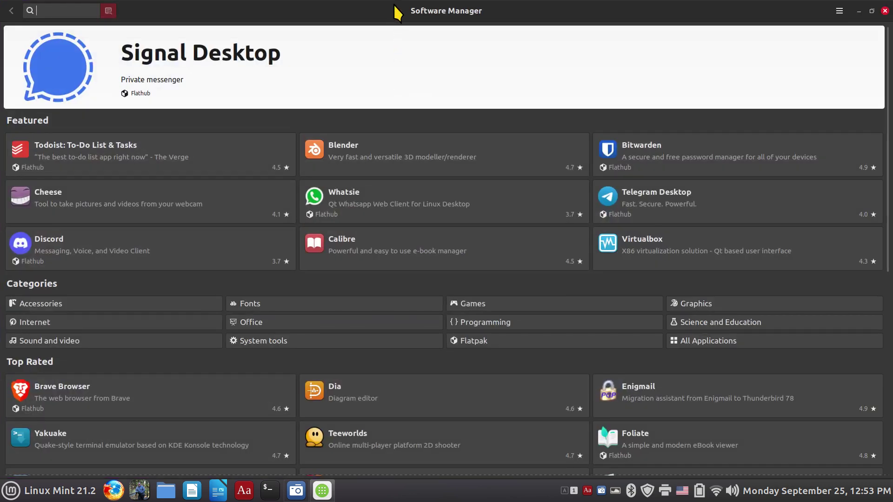
double_click(395, 9)
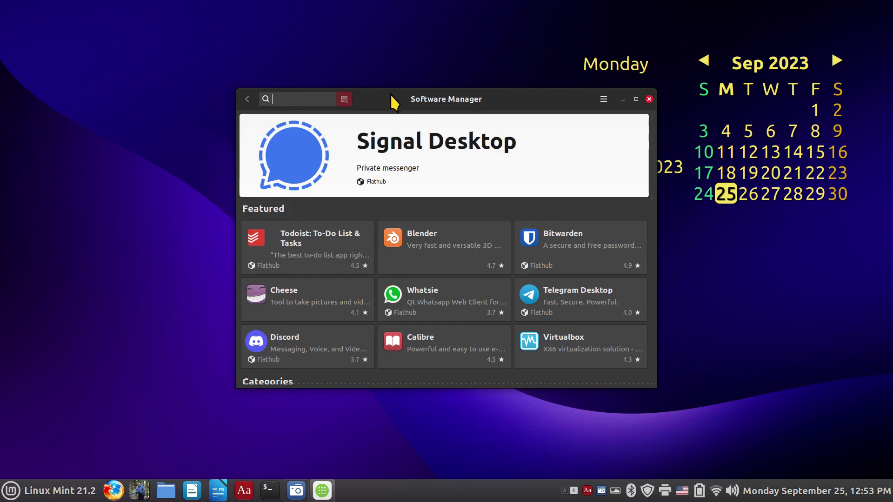
left_click_drag(398, 95, 393, 14)
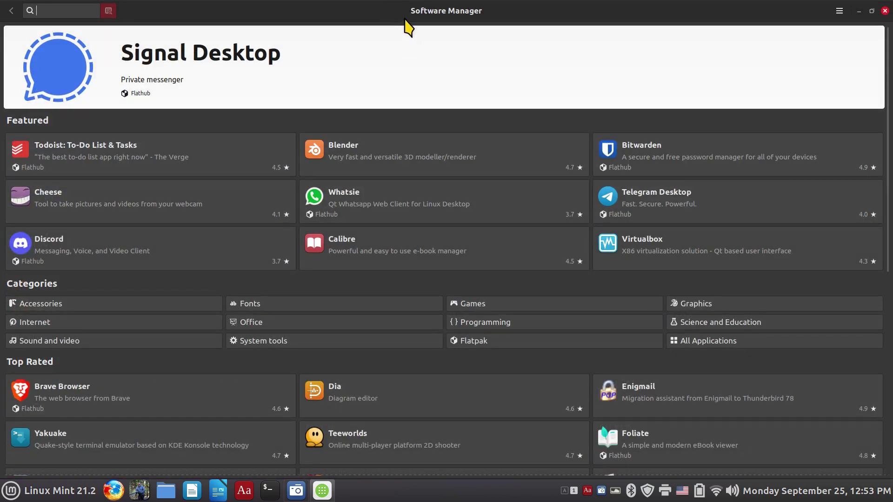
mouse_move(389, 19)
left_mouse_down()
mouse_move(386, 44)
mouse_move(390, 24)
left_mouse_up()
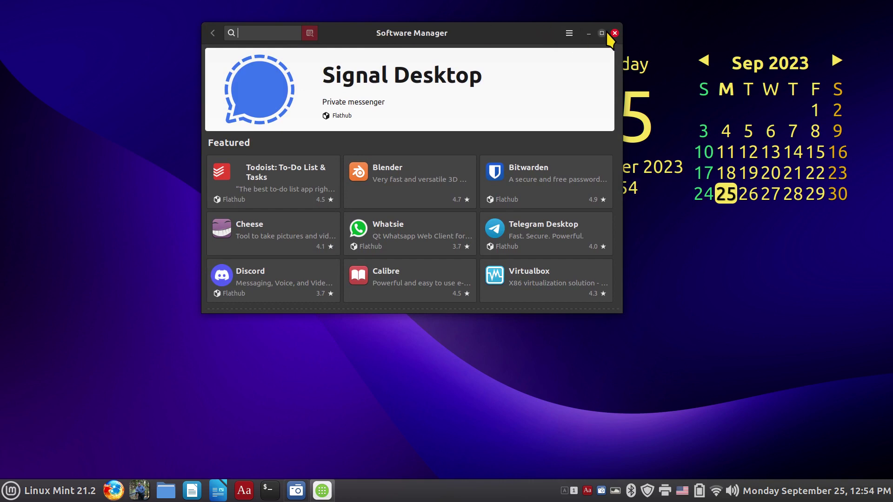
double_click(344, 33)
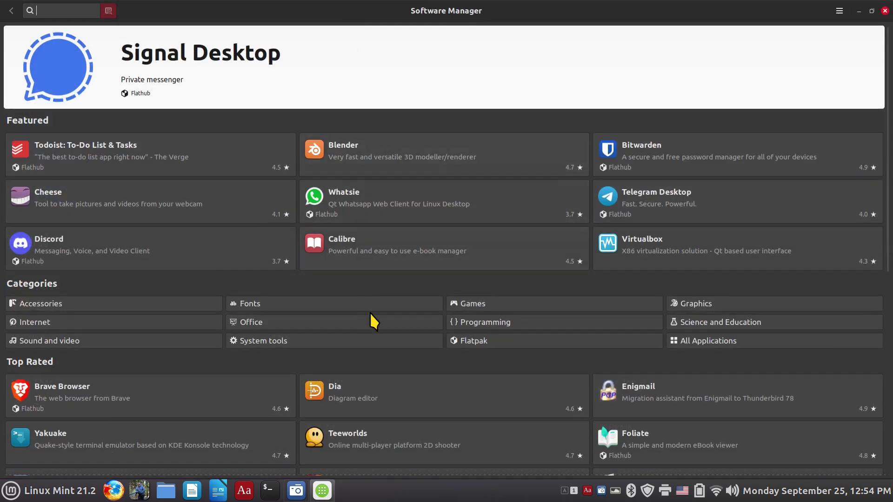
Step: Open Libreoffice in the Office category and examine the size and version of its Flatpak (Flathub) package
left_click(255, 326)
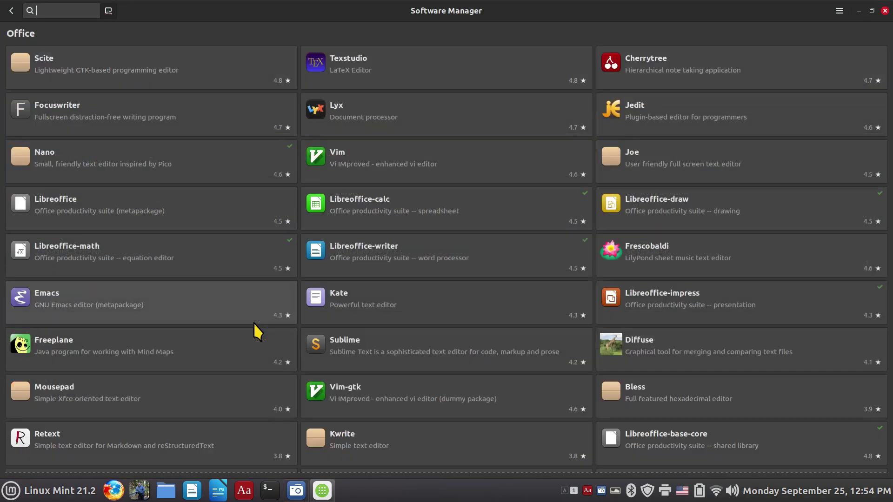
left_click(40, 204)
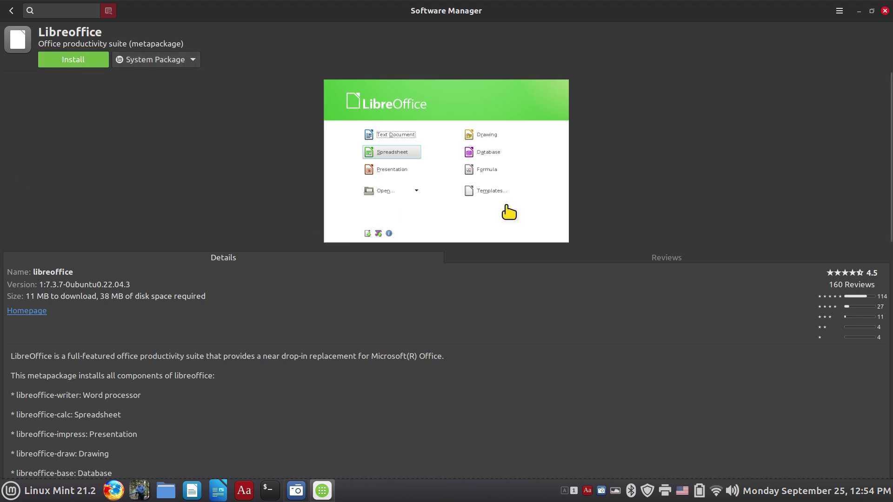
left_click(173, 65)
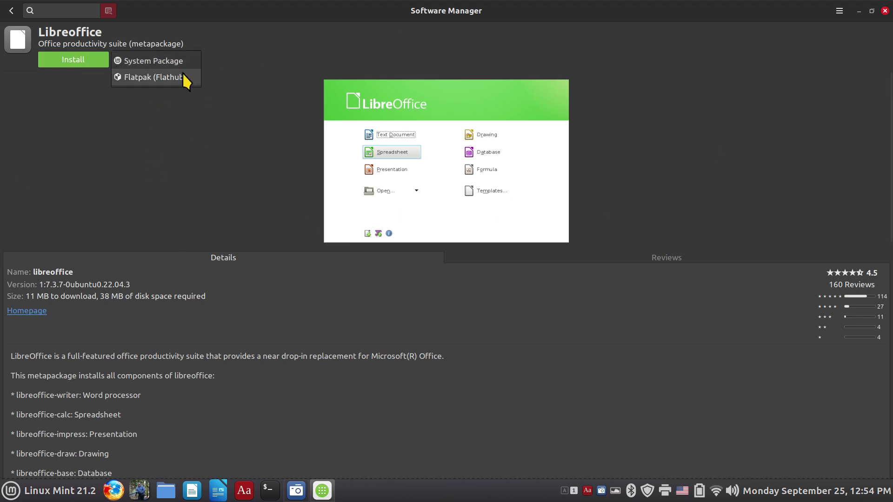
left_click(182, 77)
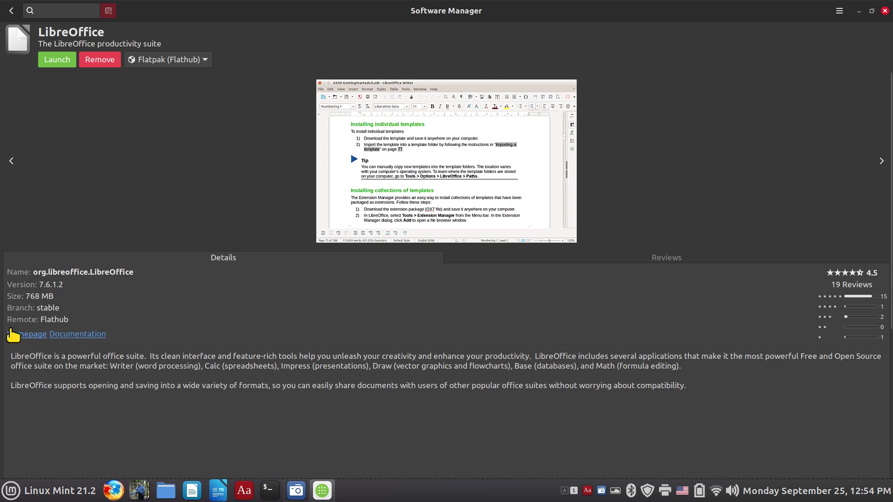
left_click_drag(27, 298, 50, 300)
left_click_drag(40, 284, 69, 285)
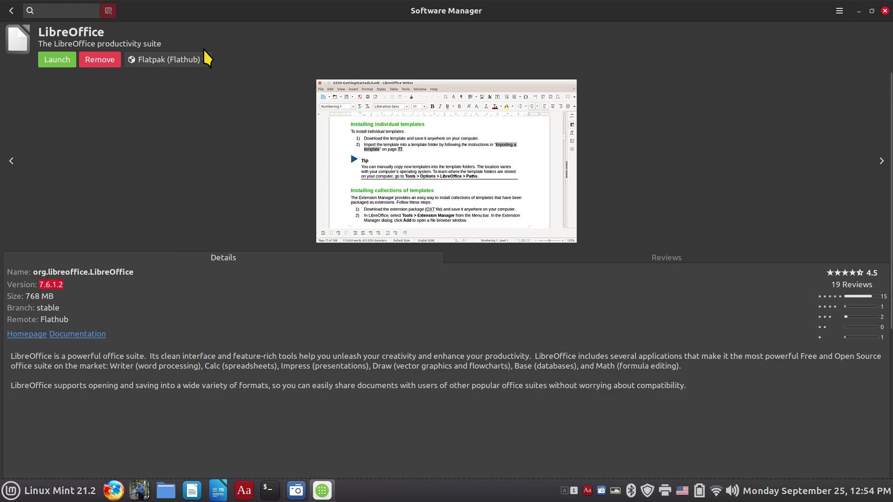
Step: Return to the Software Manager home page and restore its window to a larger, repositioned floating size
left_click(11, 11)
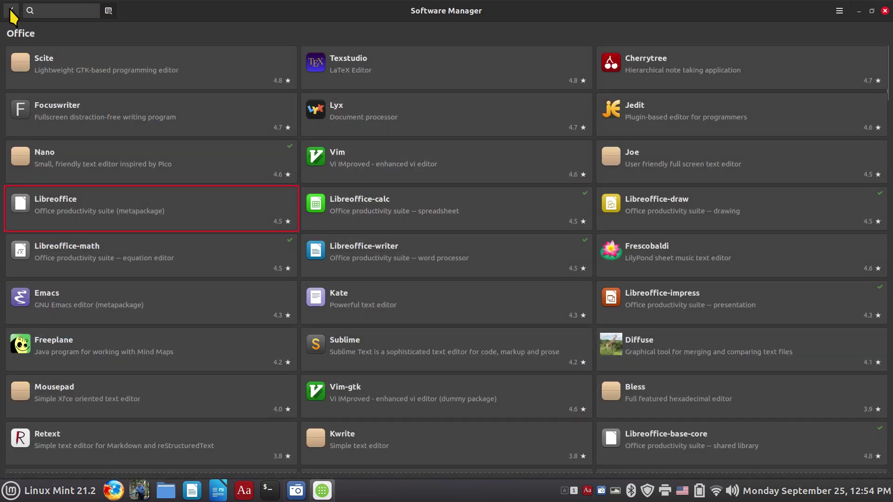
left_click(11, 11)
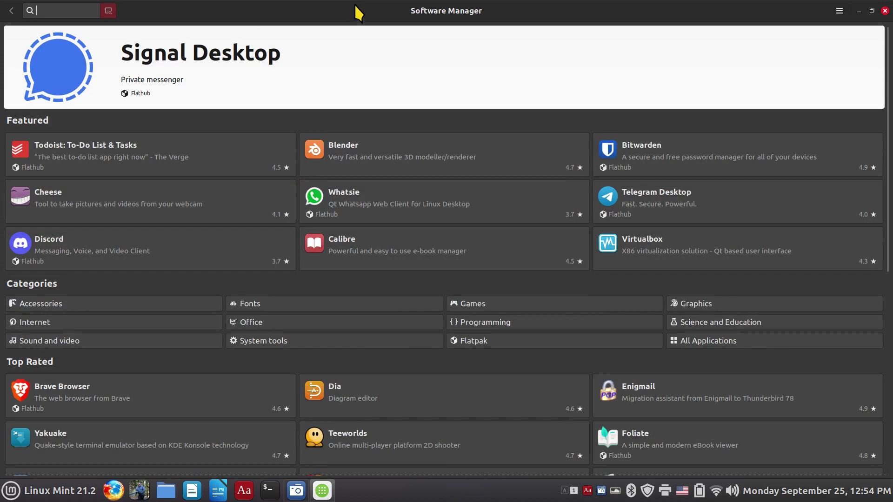
mouse_move(351, 19)
left_mouse_down()
mouse_move(344, 58)
mouse_move(353, 6)
mouse_move(353, 26)
left_mouse_up()
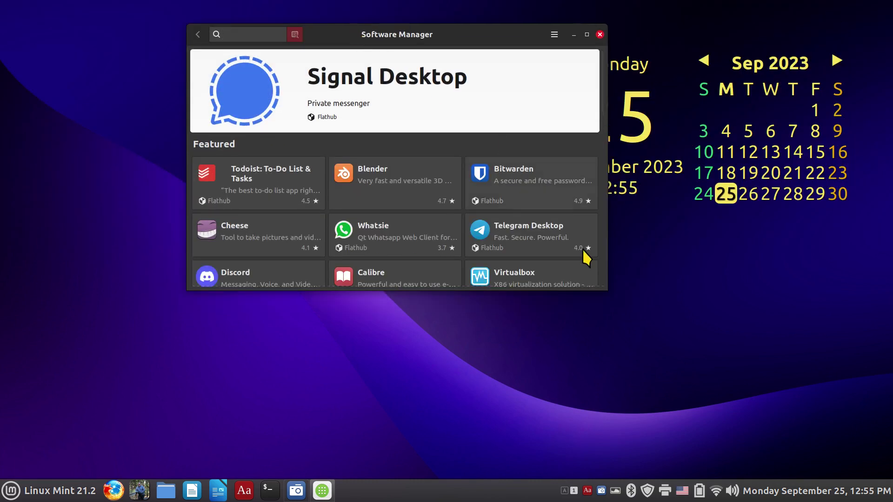
left_click_drag(605, 289, 805, 455)
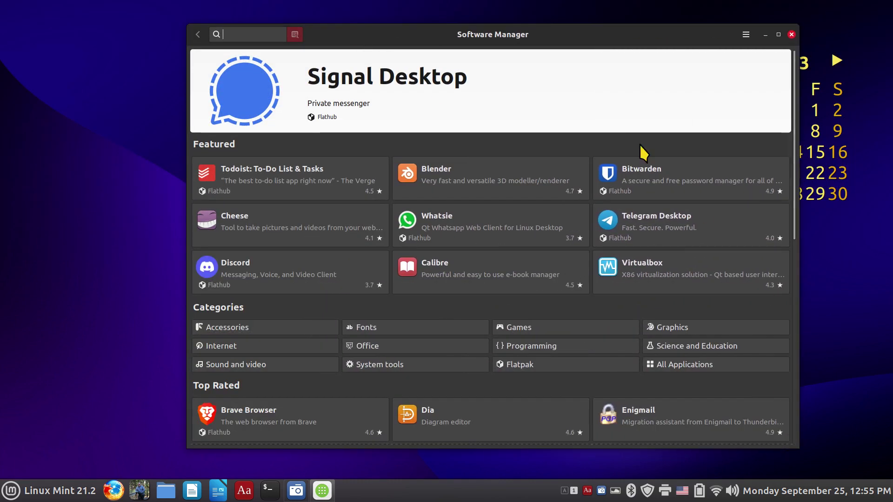
left_click_drag(538, 48, 438, 39)
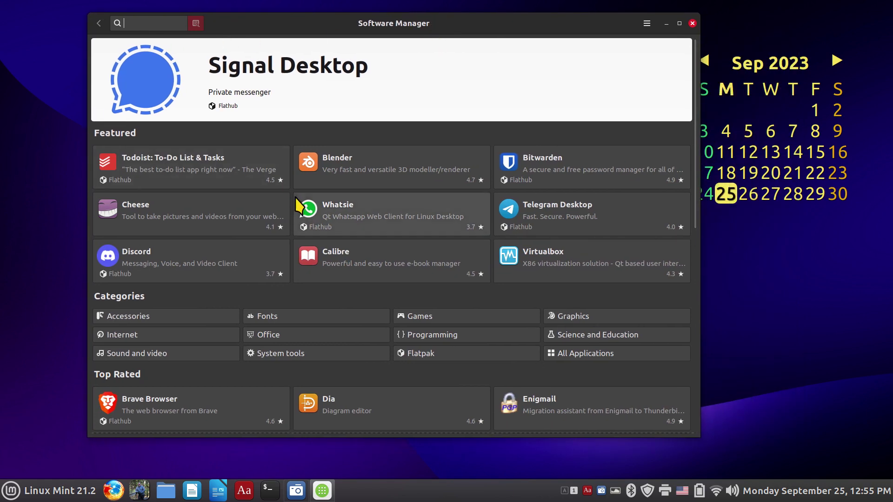
Step: Search for "dict", open the Goldendict system package page, and view its preview screenshot
type("dict")
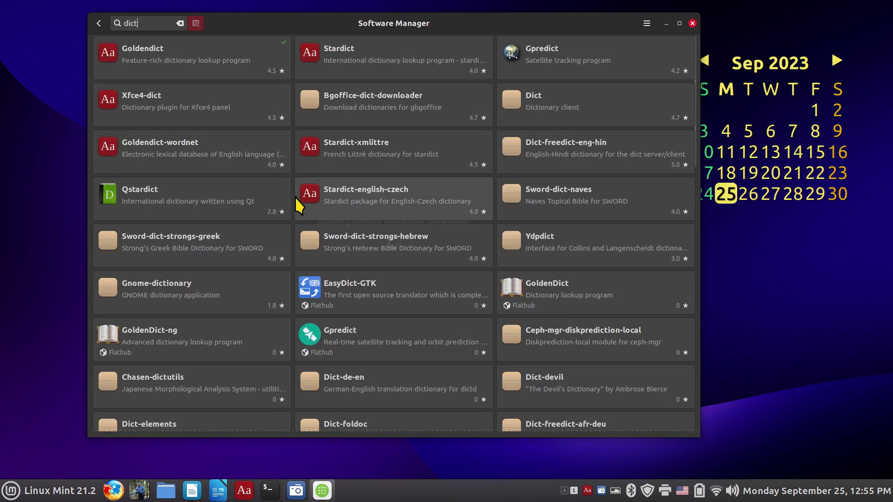
left_click(241, 58)
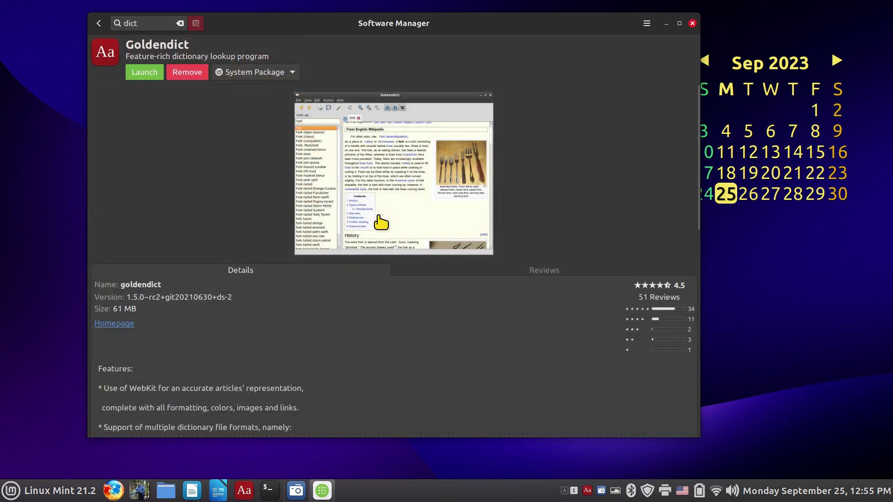
left_click(389, 176)
left_click(403, 229)
Step: Switch the Goldendict page to the Flatpak (Flathub) package, compare its size and version, and return to the "dict" results
left_click(286, 70)
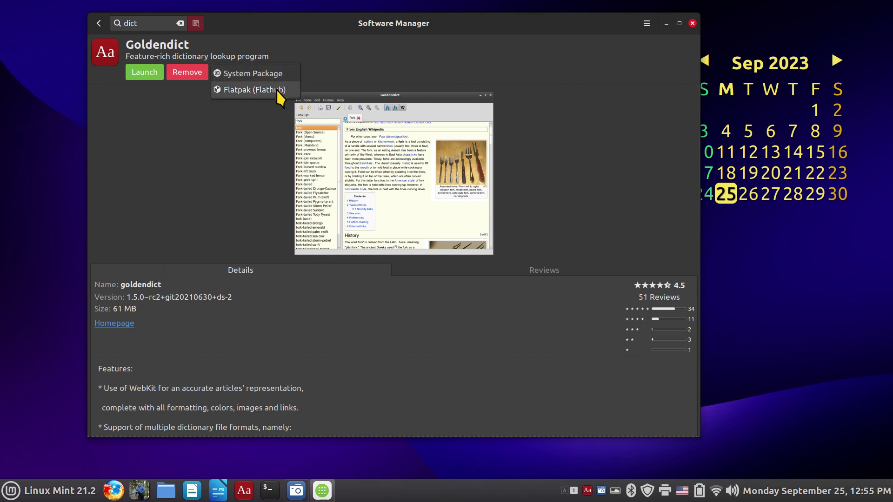
left_click(277, 90)
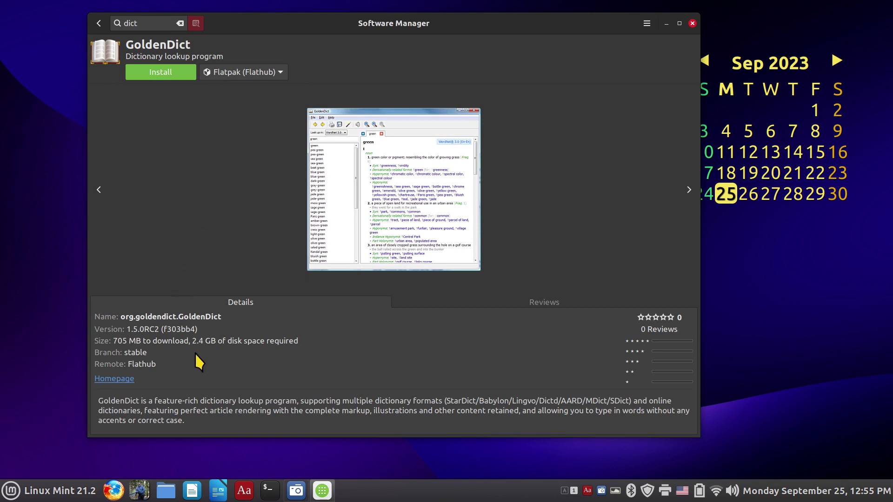
left_click(277, 73)
key("Escape")
left_click(255, 73)
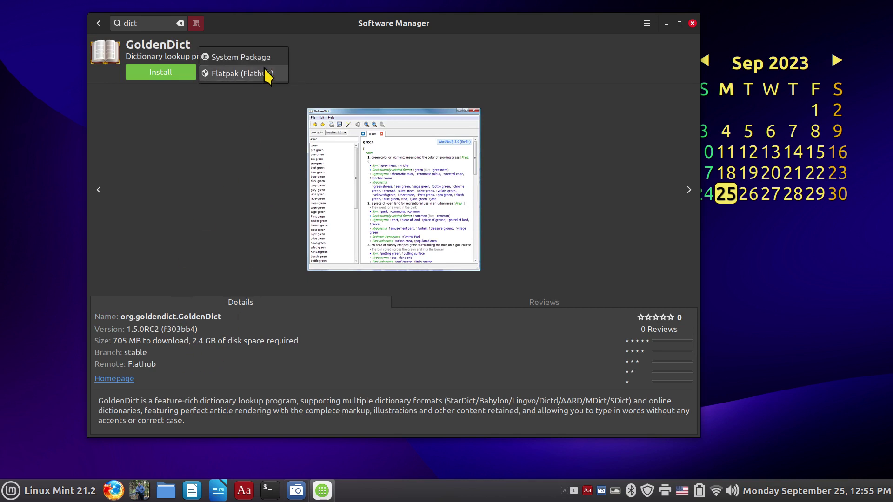
left_click(265, 73)
left_click(99, 23)
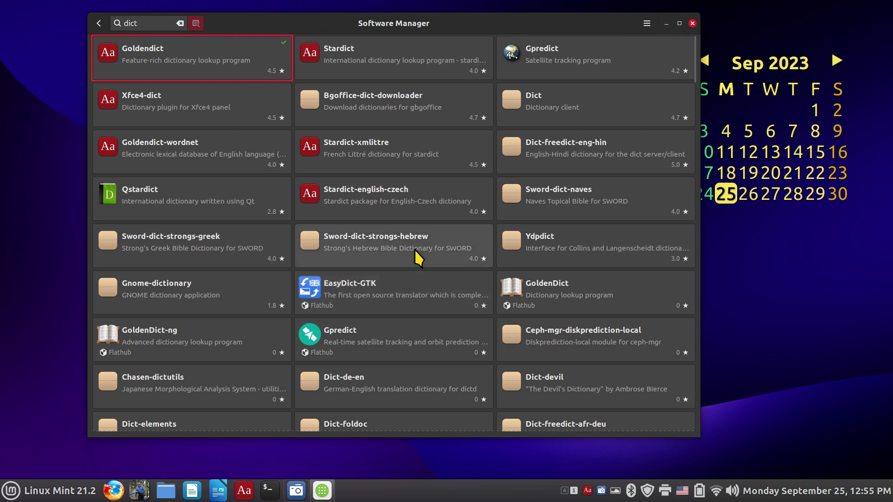
Step: View the Gnome-dictionary package page from the results, then go back to the home page and close Software Manager
scroll(418, 258, "down", 3)
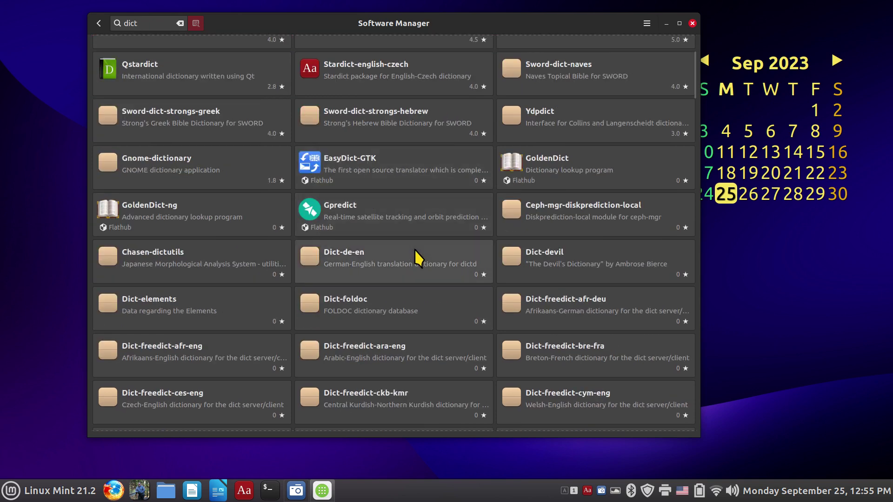
left_click(171, 168)
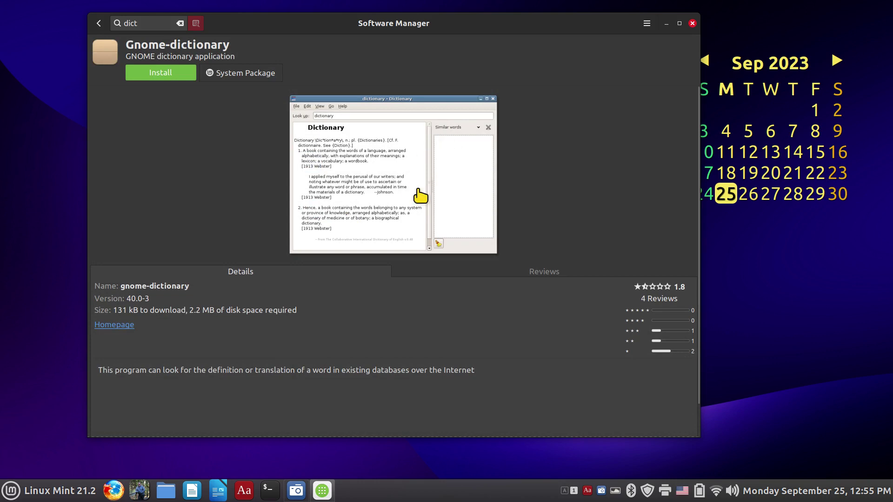
left_click(99, 24)
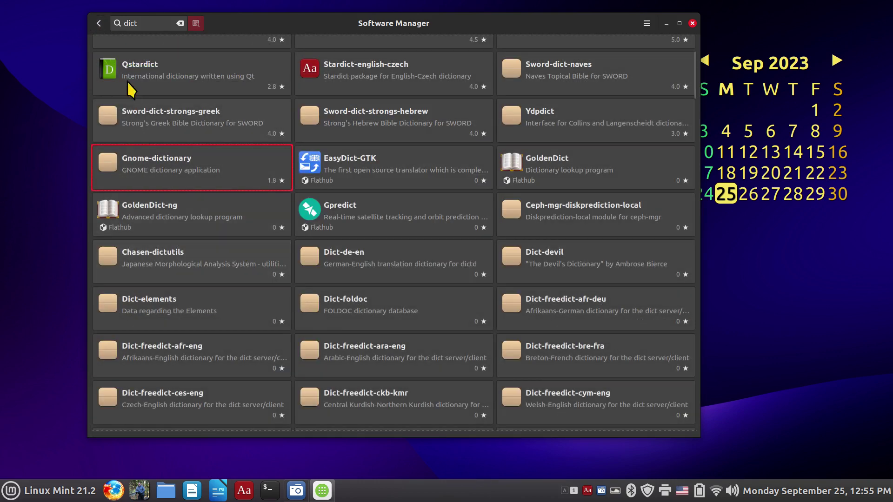
left_click(99, 23)
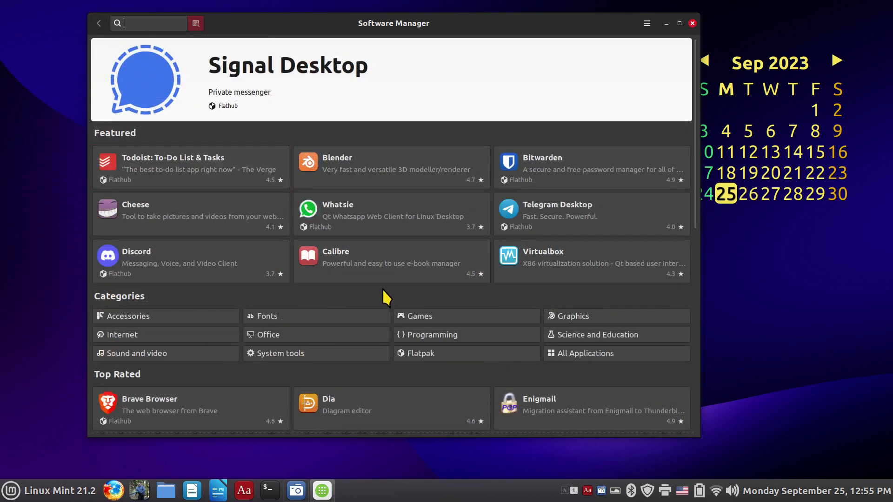
left_click(692, 23)
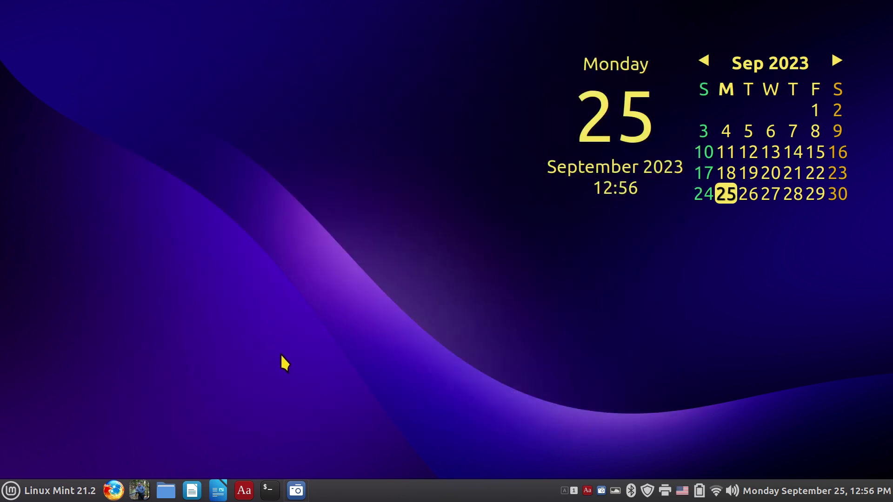
Step: Switch to Firefox, maximize its window, and open the bookmarked LibreOffice website
left_click(114, 491)
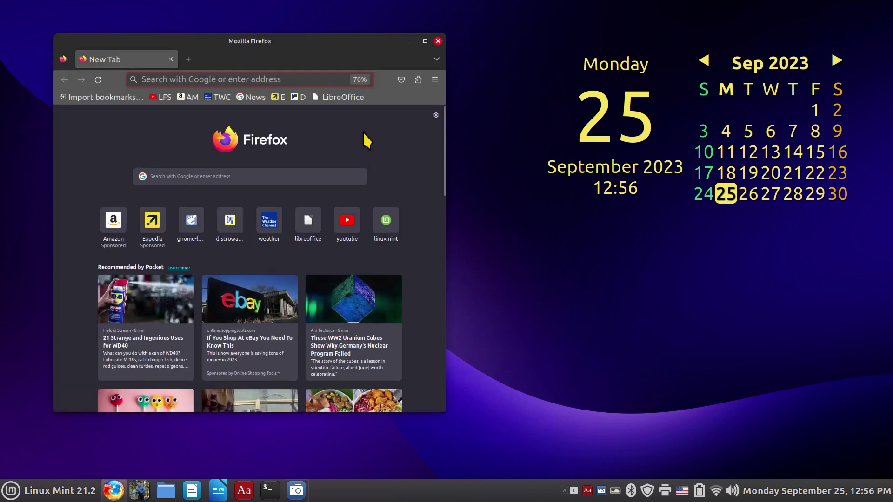
double_click(358, 37)
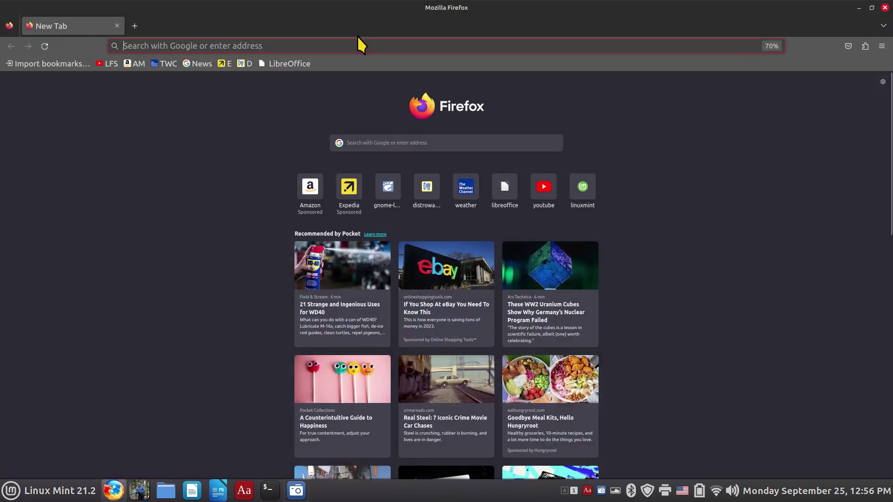
mouse_move(371, 6)
left_mouse_down()
mouse_move(363, 48)
mouse_move(386, 6)
left_mouse_up()
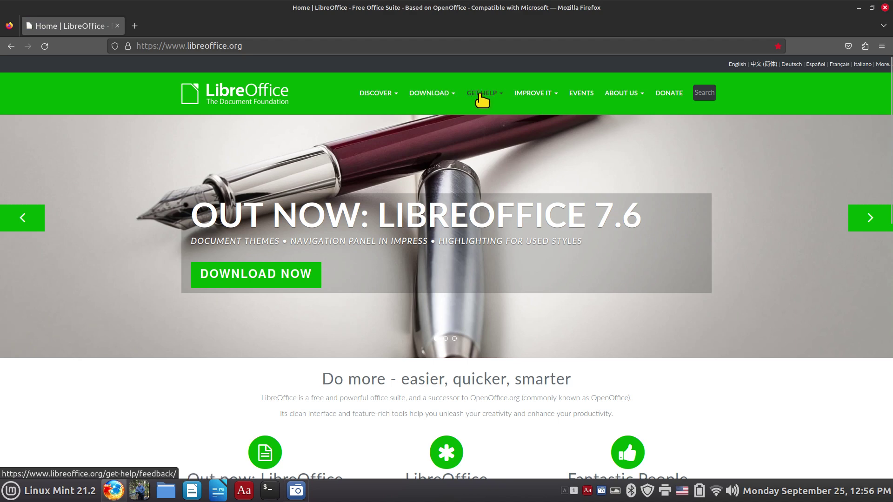
Step: Open the LibreOffice download page, examine the operating system choices for version 7.6.1, and return to the new tab page
left_click(262, 279)
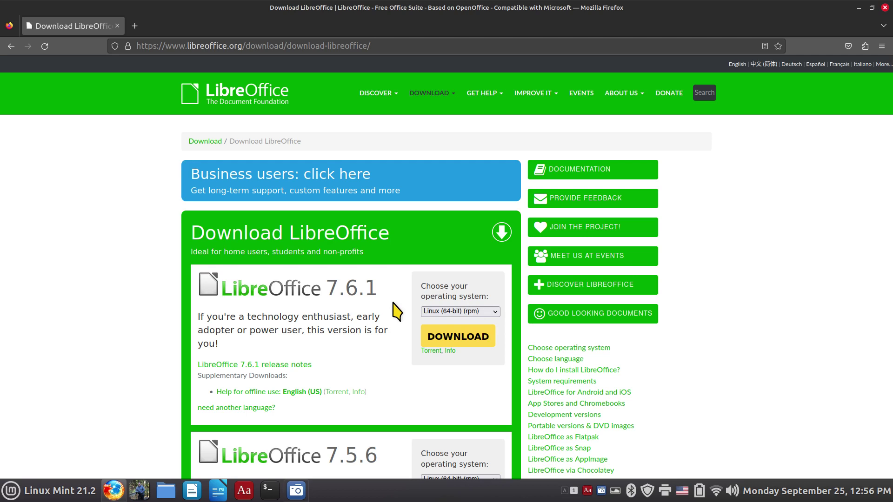
left_click(439, 311)
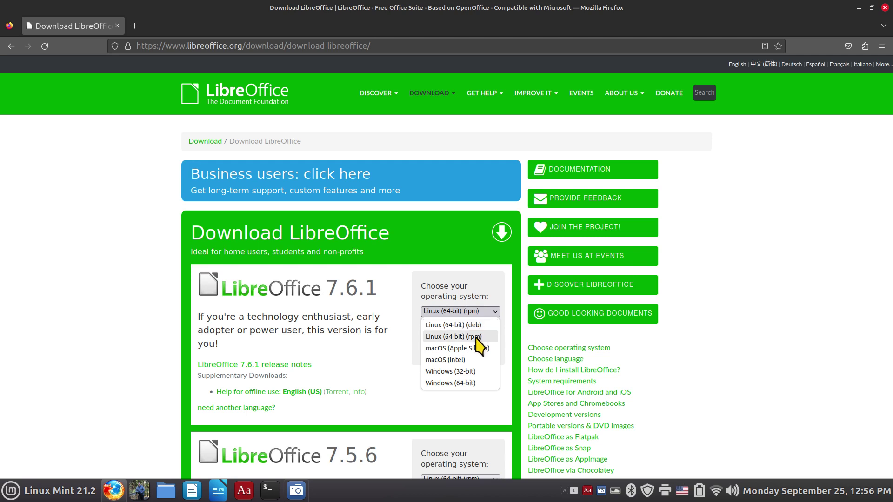
left_click(10, 46)
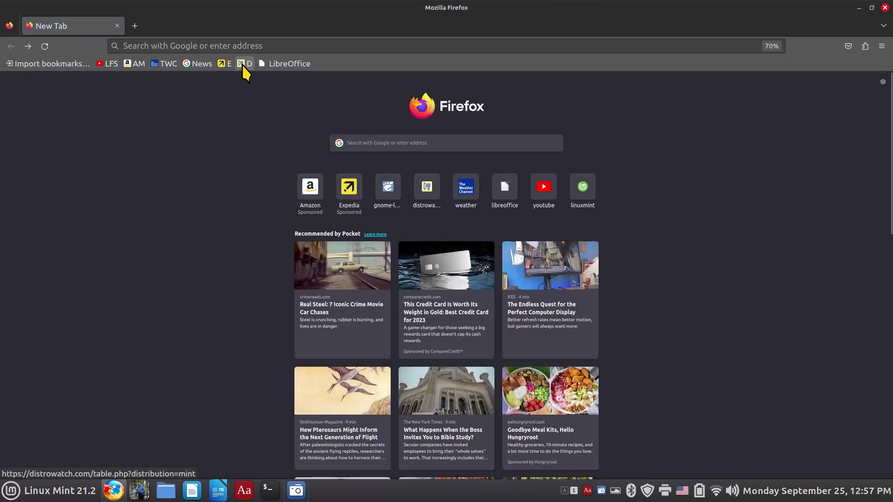
Step: Open the bookmarked DistroWatch page for Linux Mint and look over its distribution summary
left_click(242, 65)
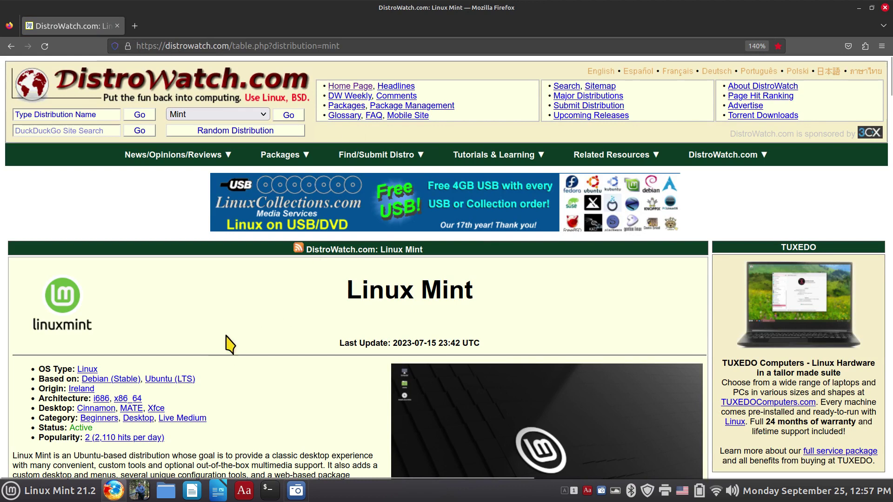
scroll(316, 320, "down", 3)
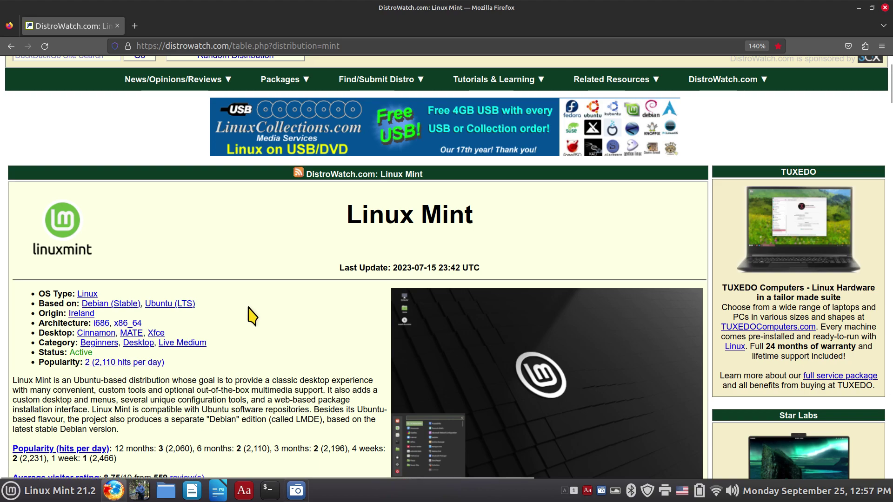
scroll(279, 302, "up", 3)
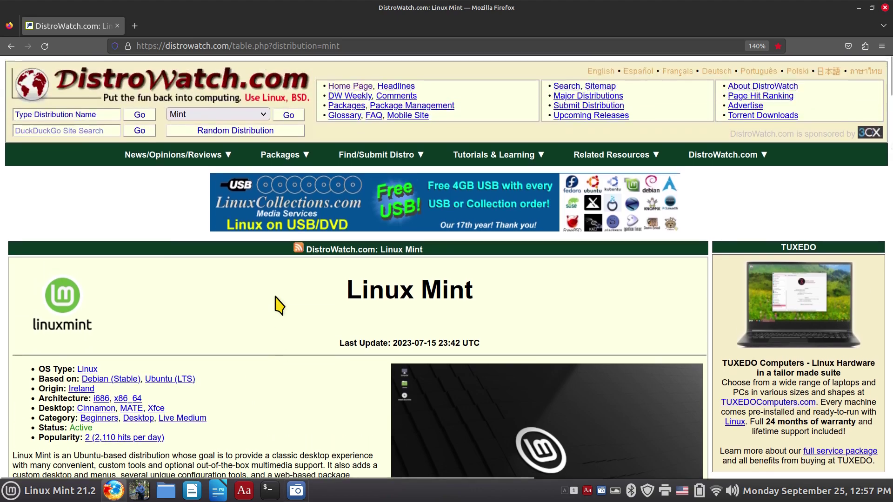
Step: Go to the DistroWatch home page, open Ubuntu from the Page Hit Ranking, and close Firefox
left_click(80, 86)
scroll(692, 320, "down", 5)
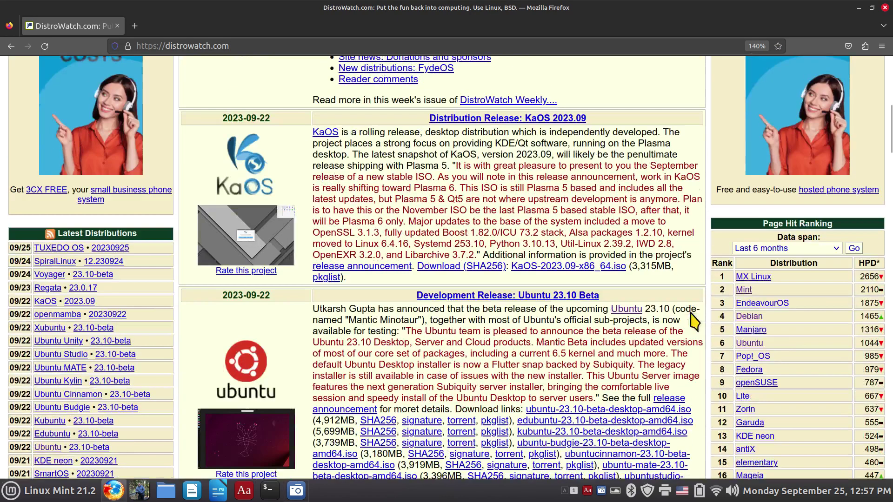
left_click(745, 345)
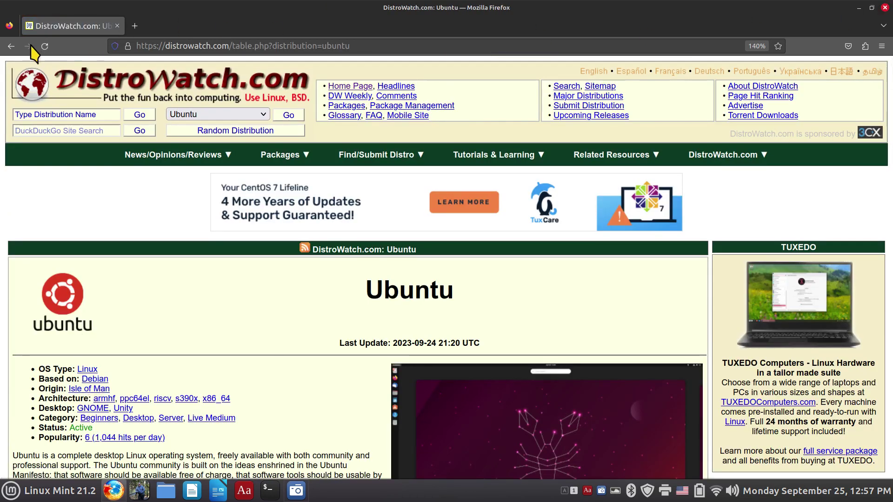
left_click(883, 8)
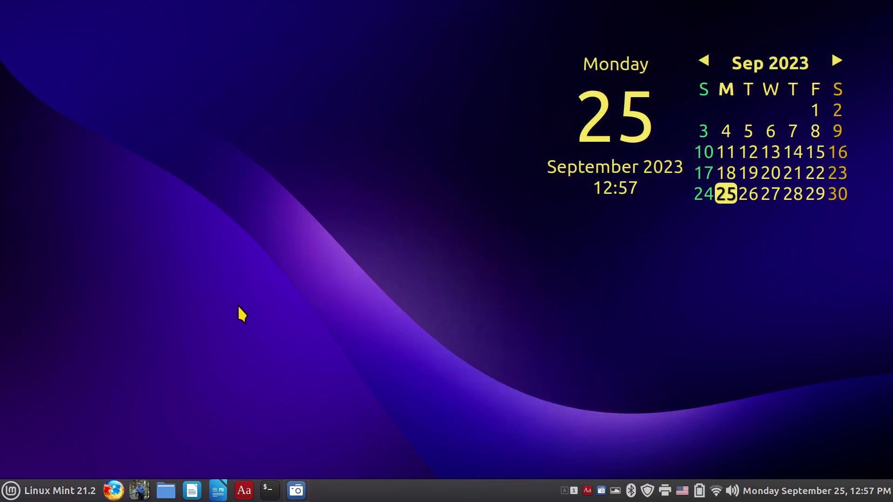